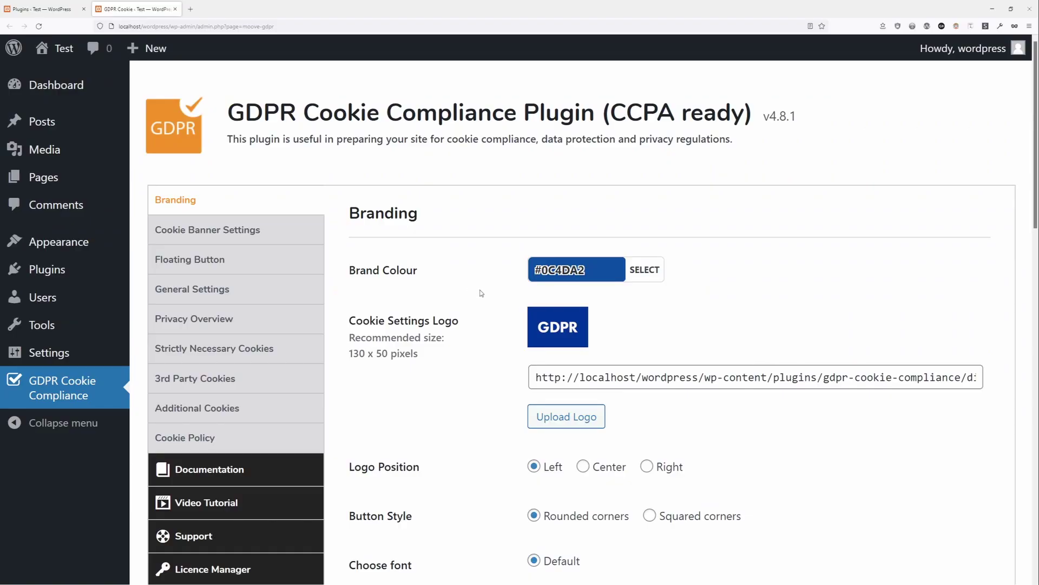
scroll(487, 301, "down", 2)
scroll(510, 310, "down", 1)
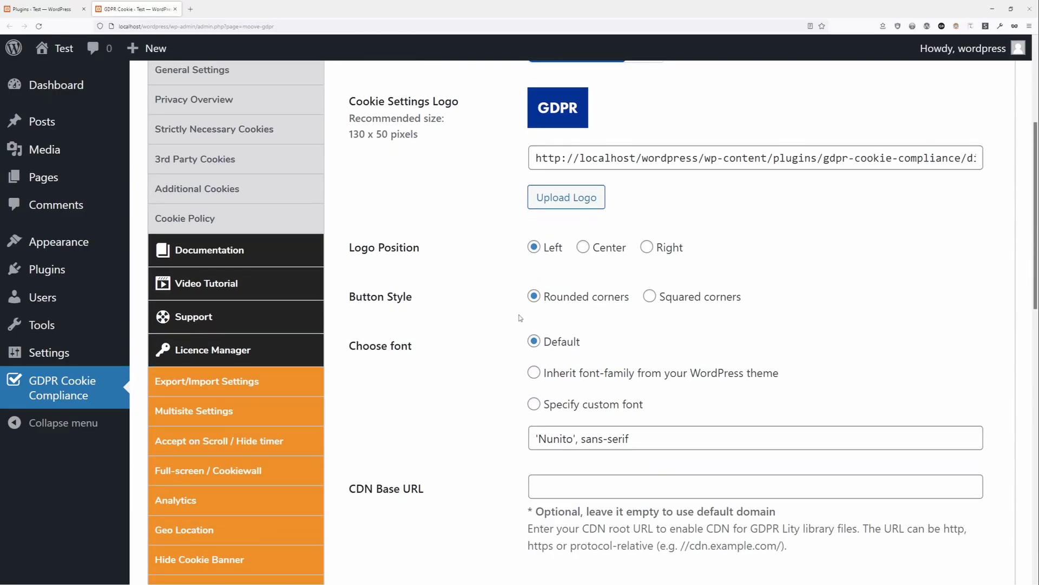
scroll(523, 314, "down", 3)
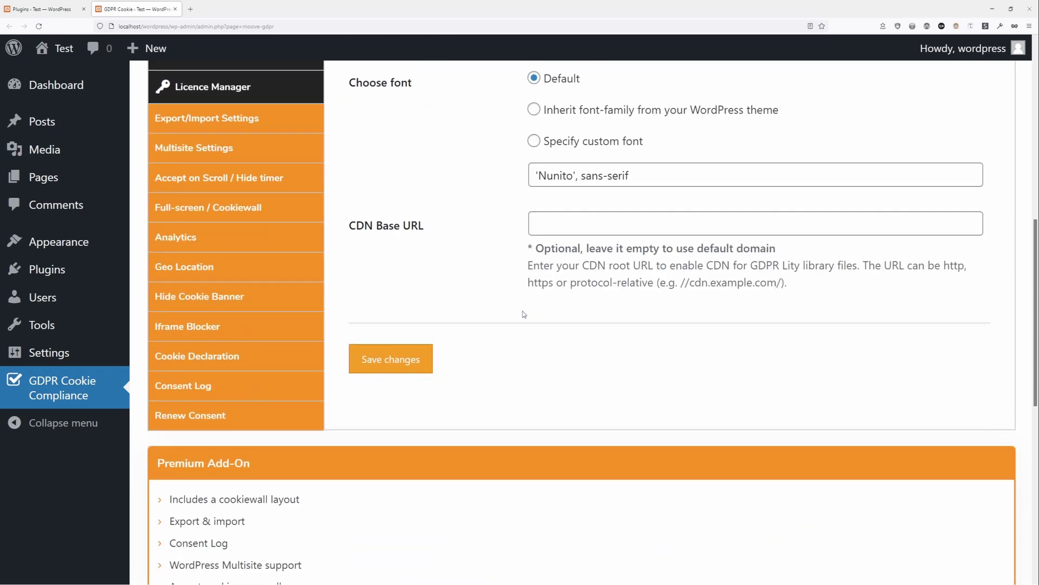
scroll(524, 313, "up", 5)
scroll(528, 356, "up", 1)
scroll(666, 361, "down", 3)
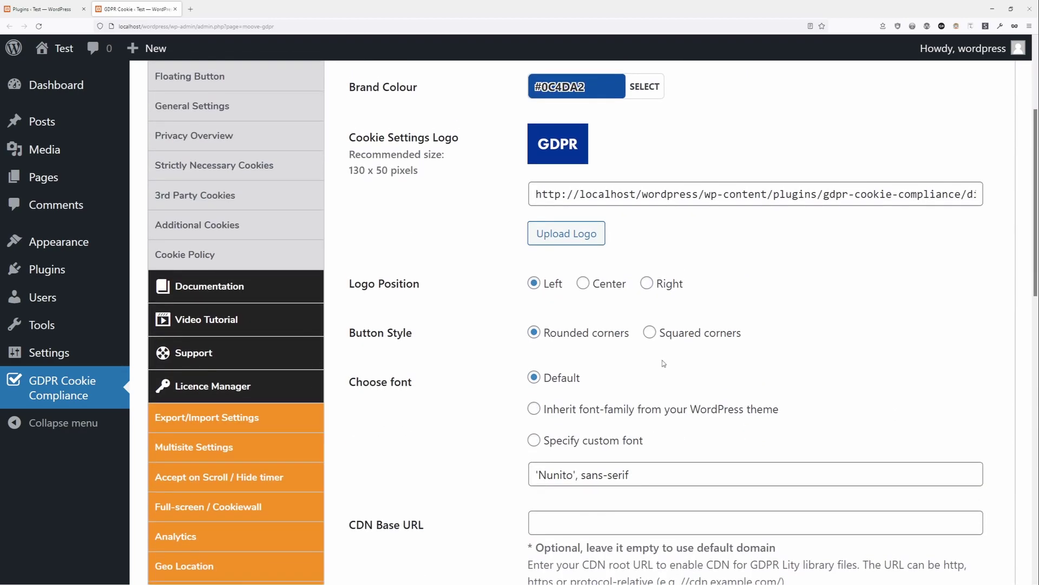
scroll(662, 365, "down", 1)
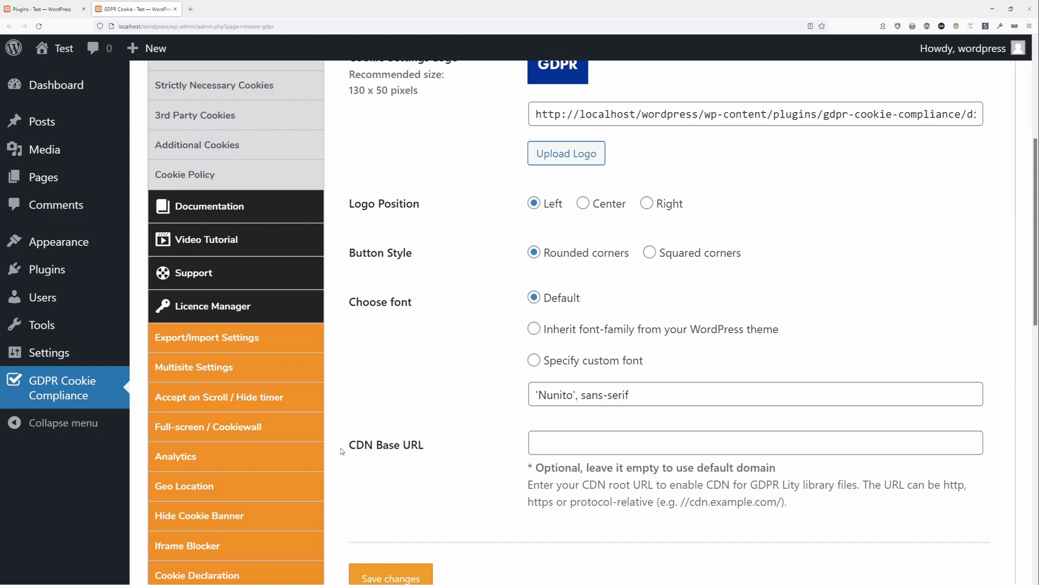
left_click_drag(346, 448, 430, 452)
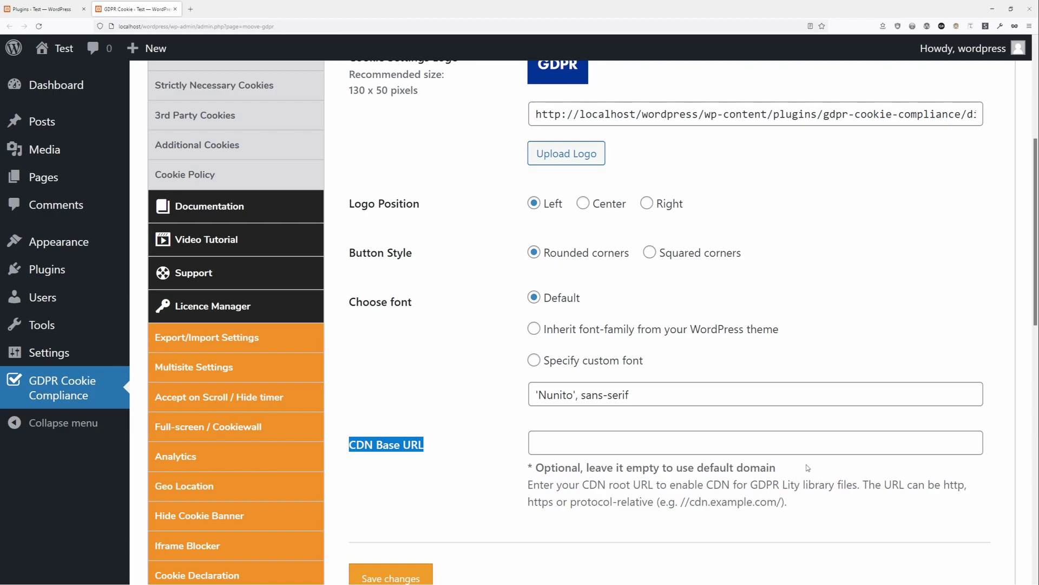
left_click(455, 371)
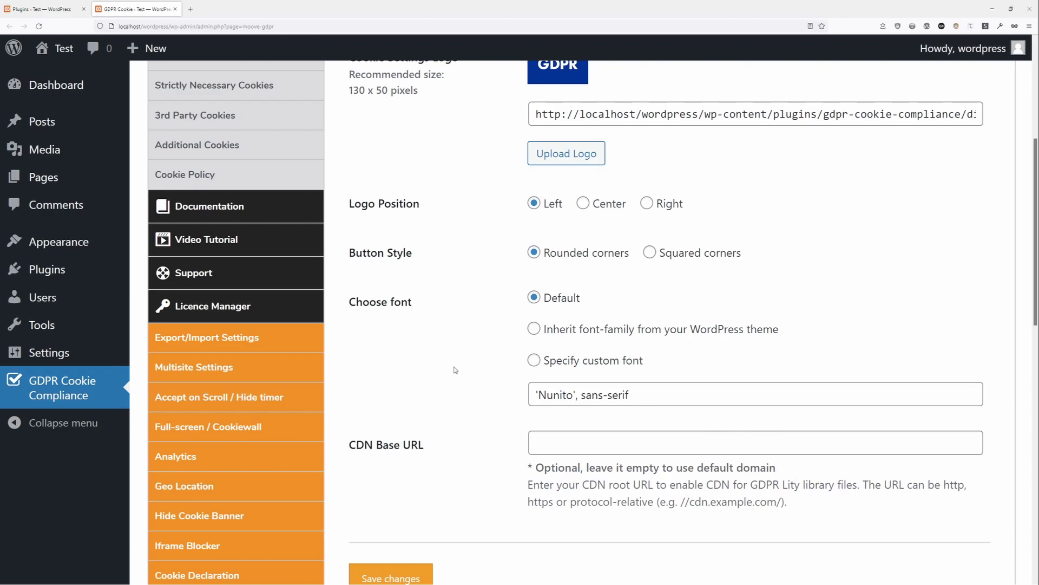
scroll(455, 370, "up", 5)
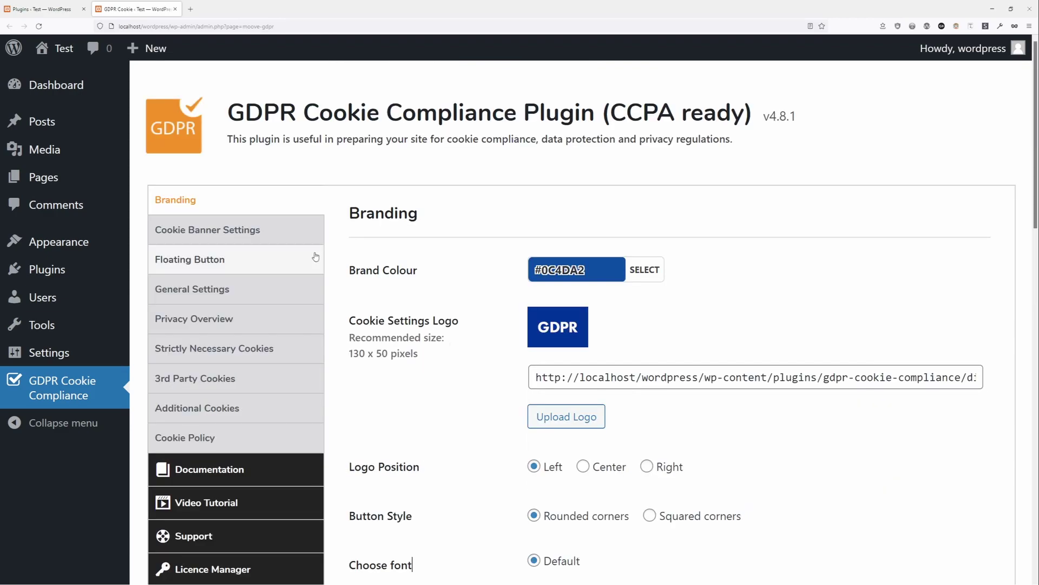
- Bring up Cookie Banner Settings and review the banner content text and button setup
left_click(260, 234)
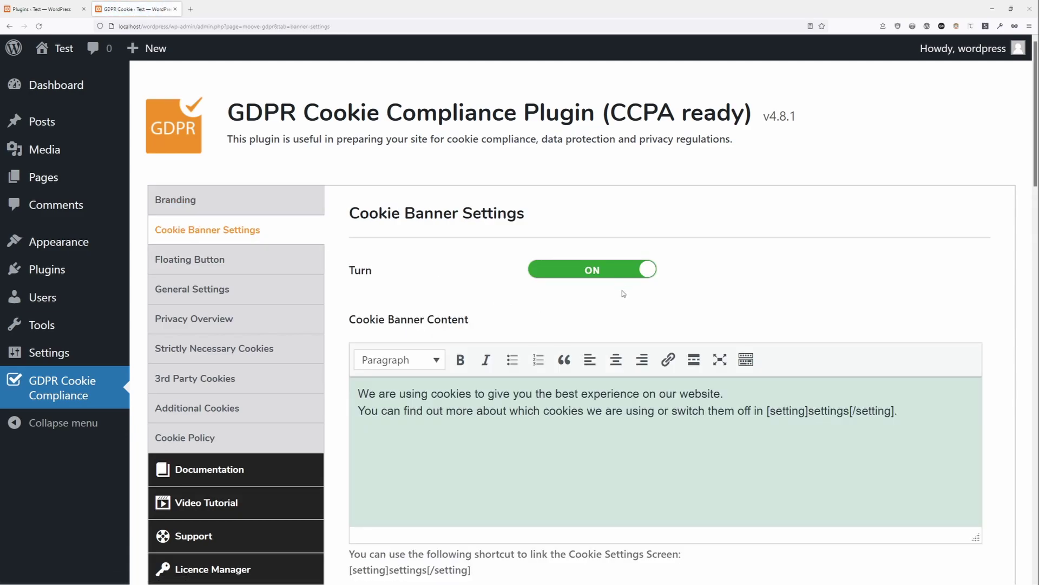
scroll(669, 374, "down", 1)
scroll(669, 374, "down", 1)
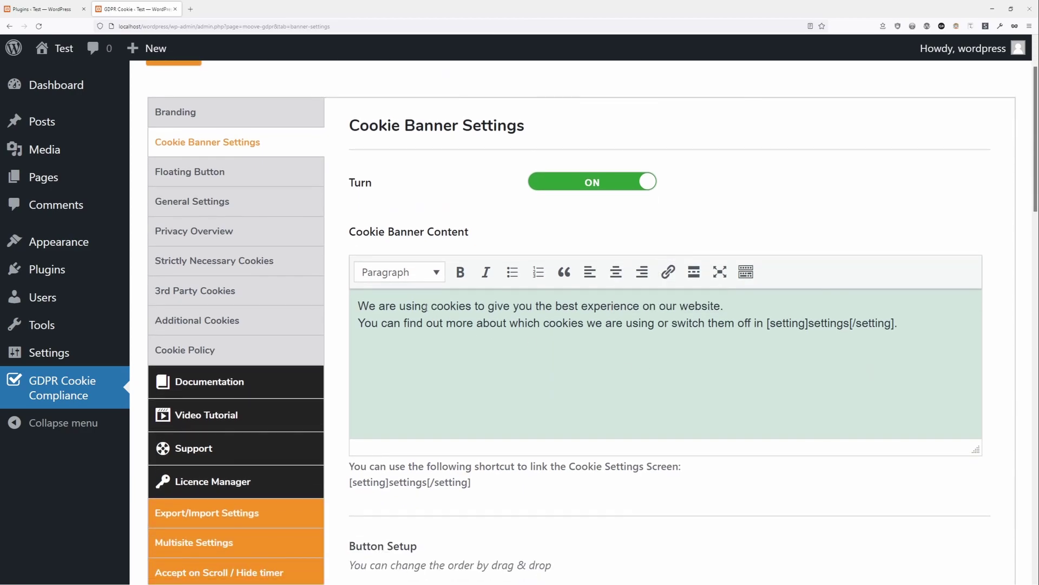
left_click_drag(358, 306, 898, 323)
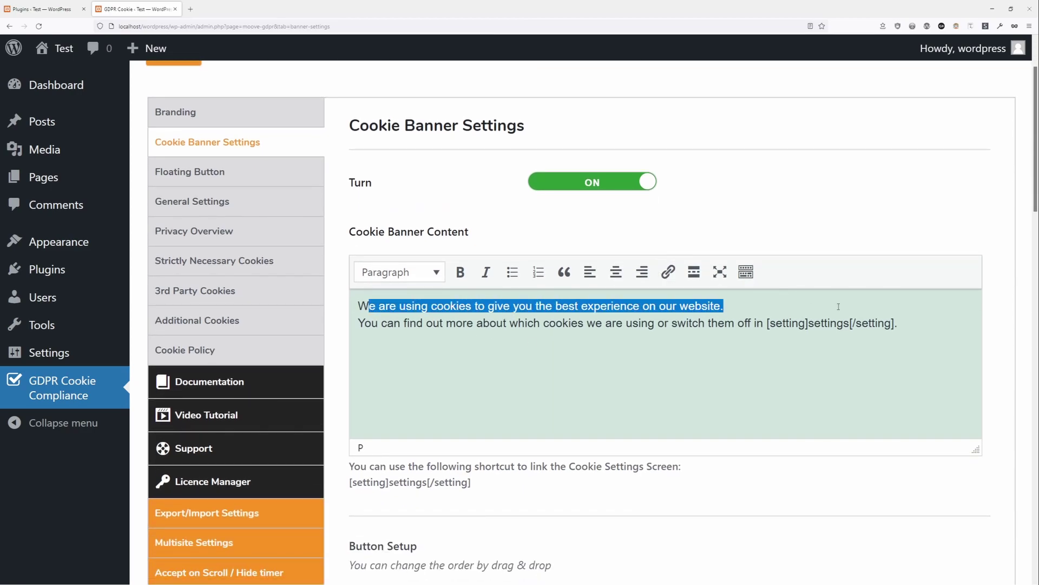
left_click(687, 390)
scroll(610, 418, "down", 5)
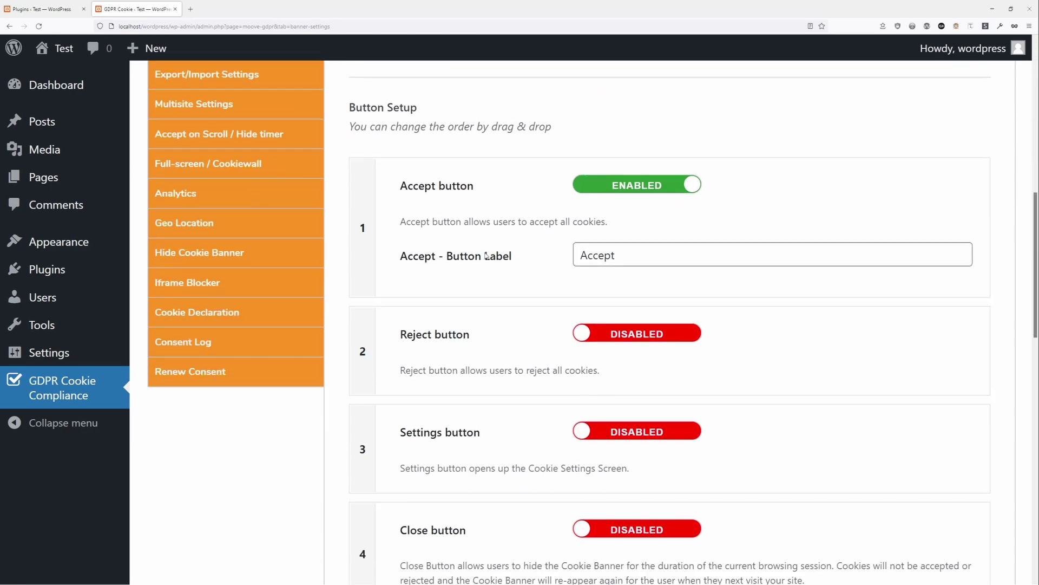
scroll(491, 314, "down", 4)
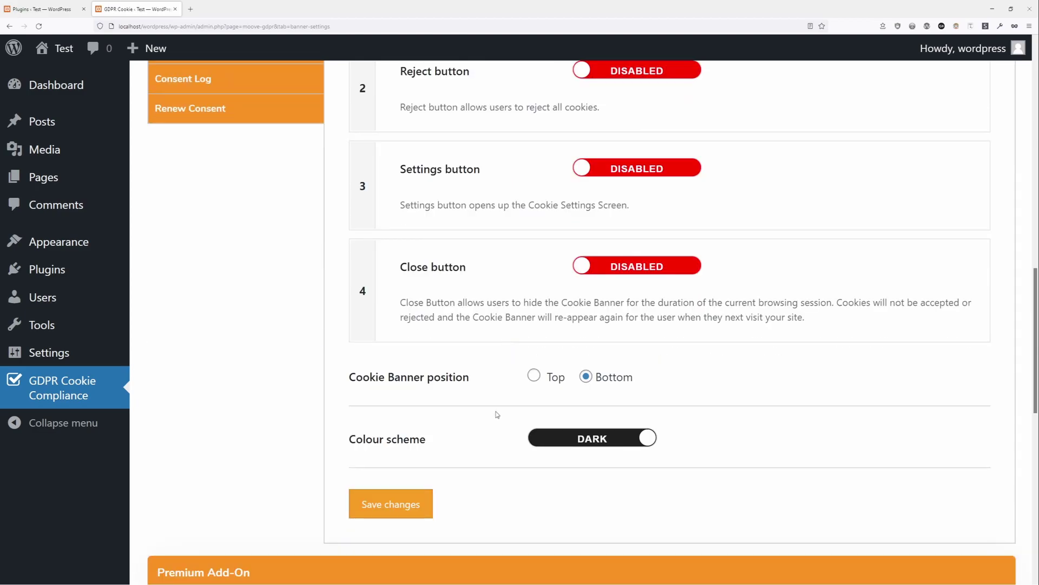
scroll(494, 416, "up", 2)
scroll(493, 417, "up", 2)
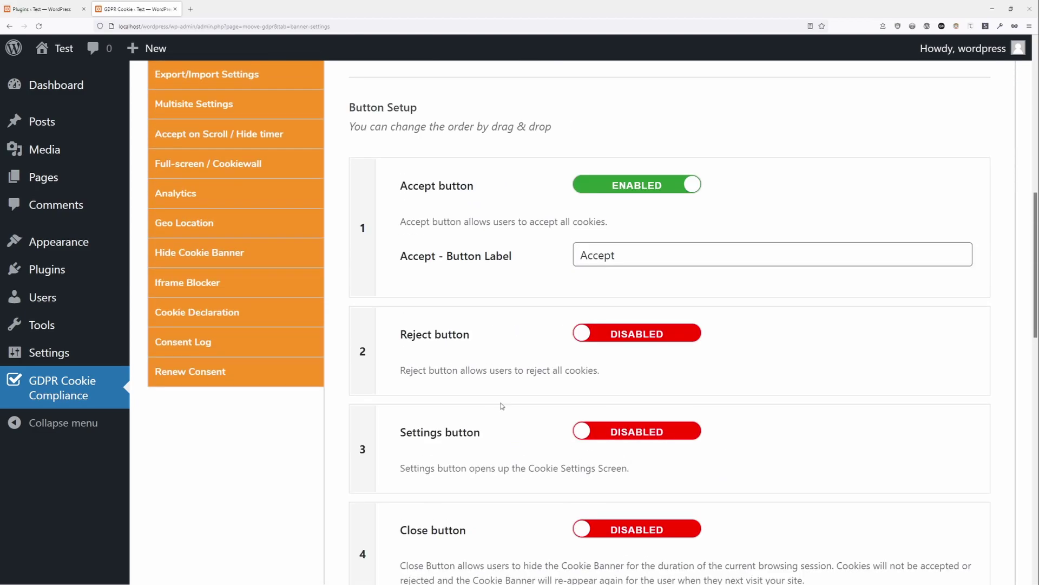
scroll(67, 55, "up", 1)
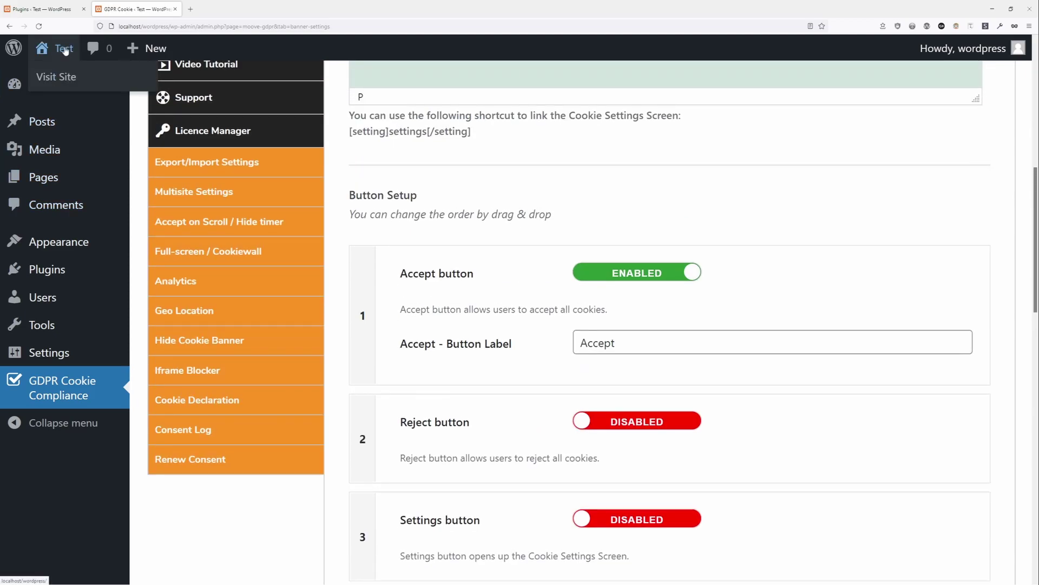
- Visit the site front page and try the Accept button on the dark cookie banner
left_click(63, 48)
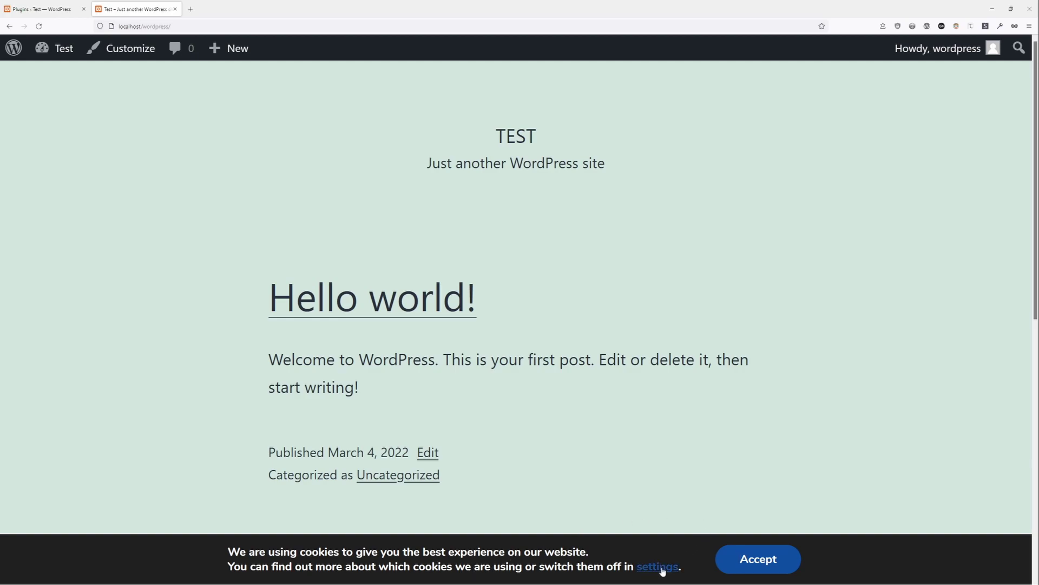
left_click(774, 561)
- Enable the Reject and Settings banner buttons, moving Reject above Accept
left_click(45, 9)
scroll(528, 399, "up", 5)
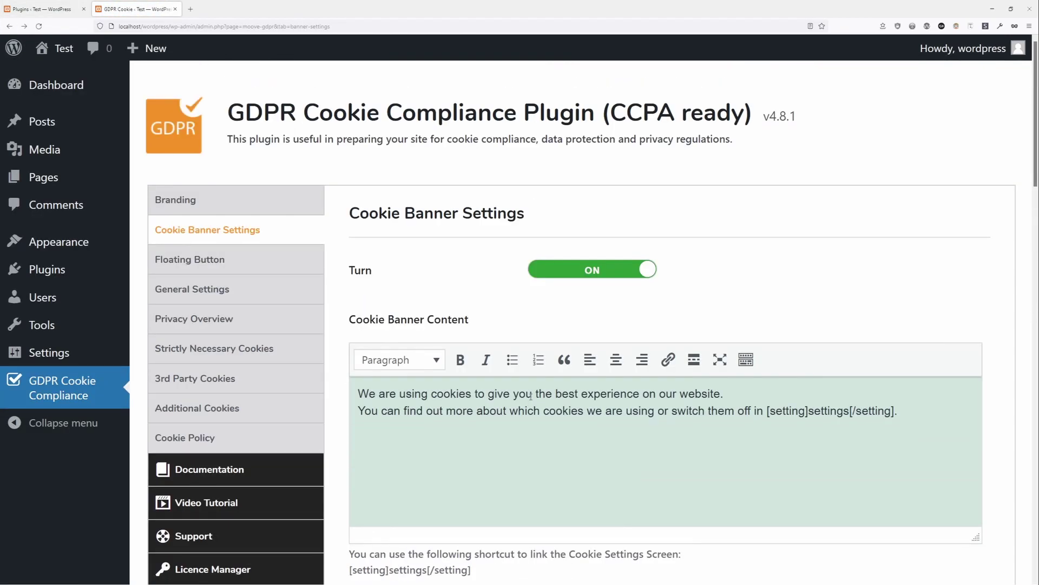
scroll(528, 398, "down", 1)
scroll(533, 399, "down", 3)
scroll(534, 398, "down", 3)
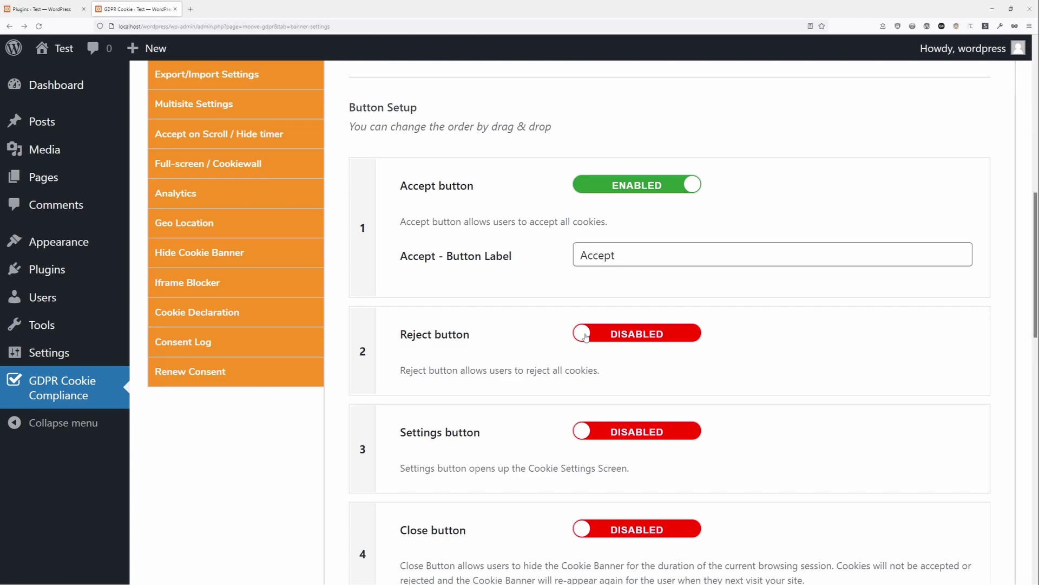
left_click(585, 335)
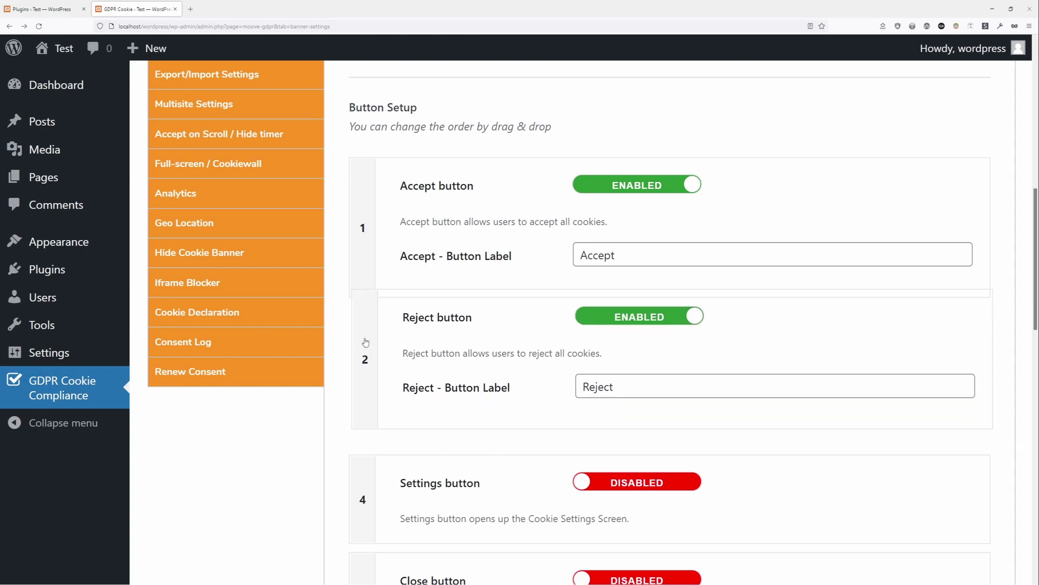
left_click_drag(362, 361, 364, 221)
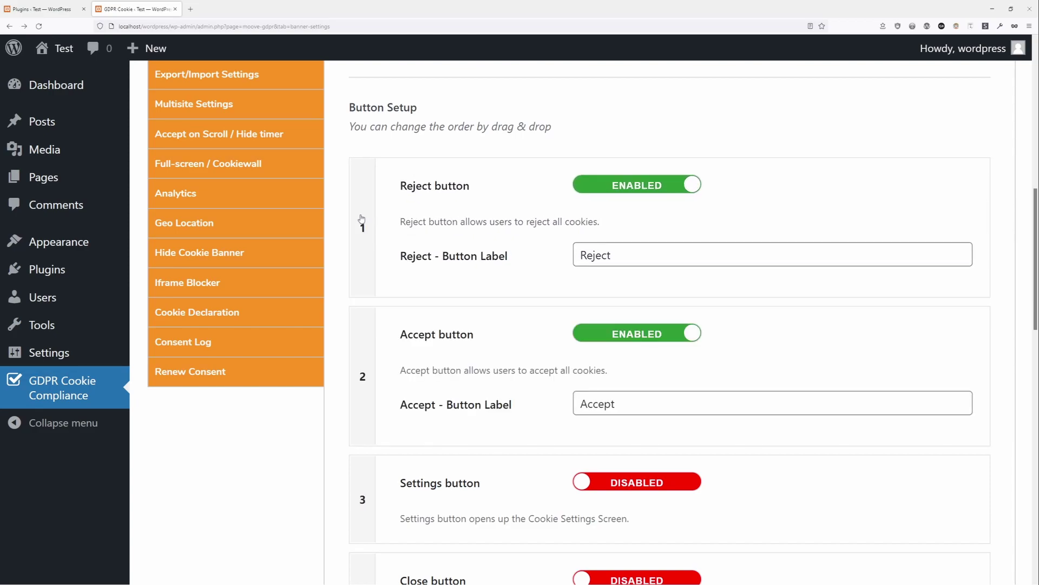
left_click(636, 255)
left_click_drag(635, 255, 561, 255)
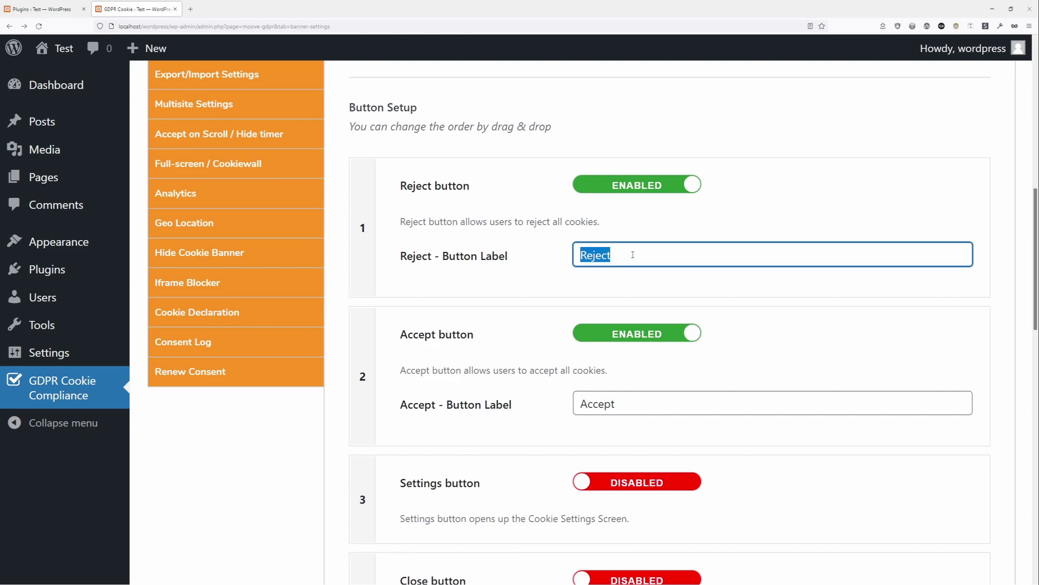
scroll(543, 419, "down", 3)
left_click(620, 224)
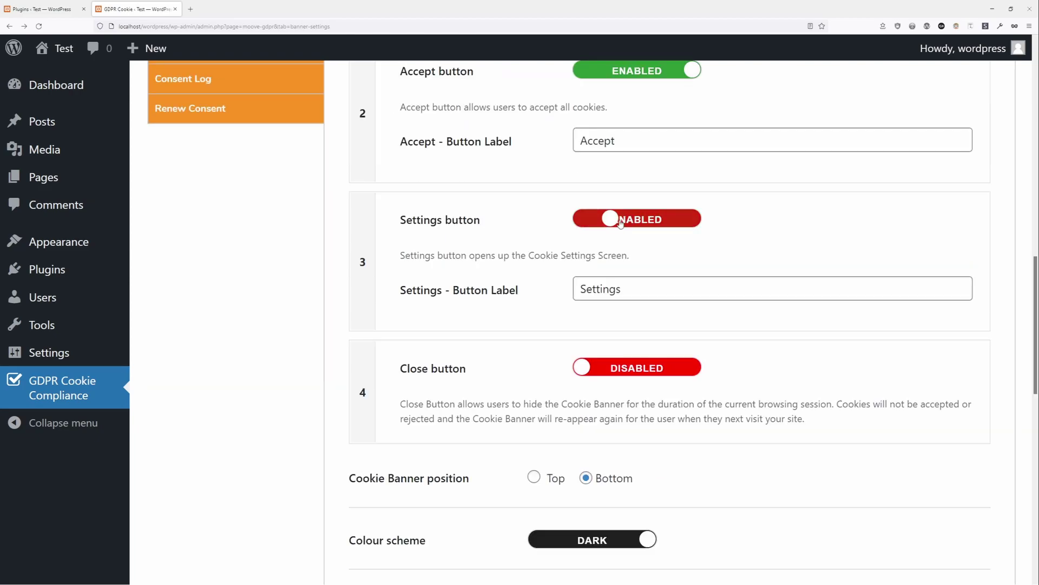
scroll(578, 325, "up", 5)
scroll(577, 325, "up", 1)
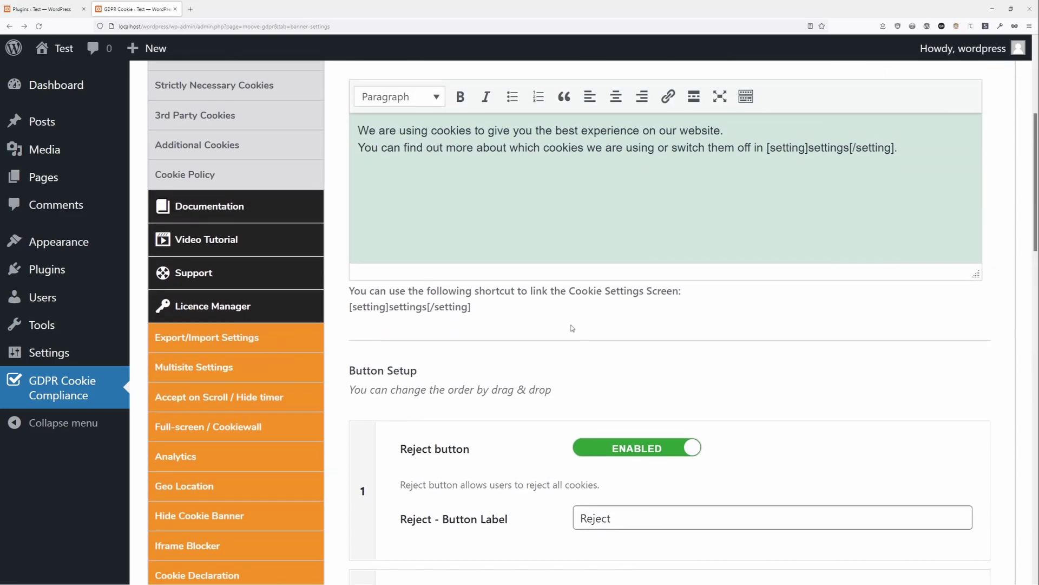
scroll(902, 148, "up", 1)
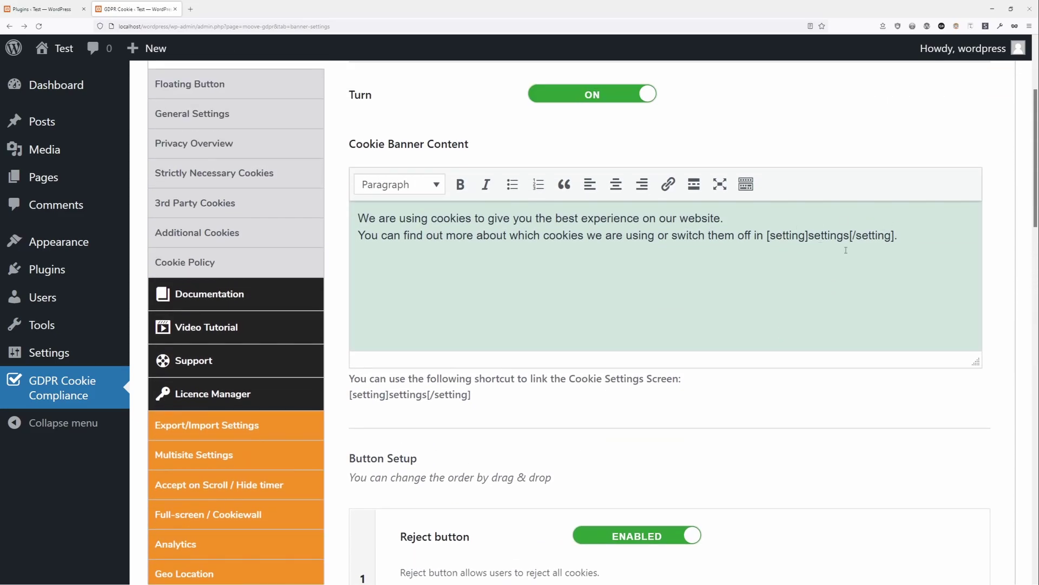
- Replace the settings shortcode ending the banner text with 'settings.' and save
left_click_drag(898, 235, 769, 235)
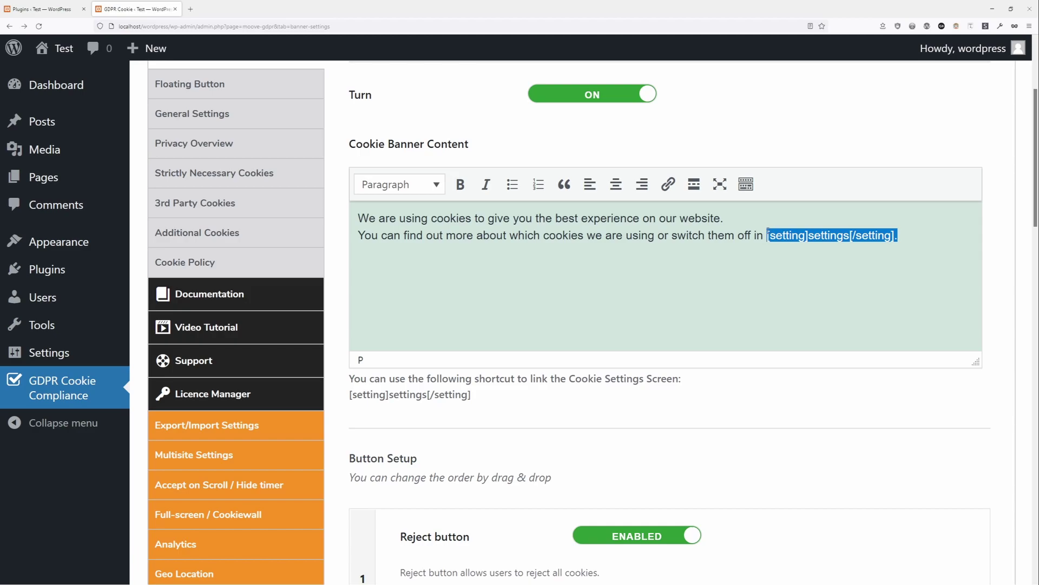
key("Delete")
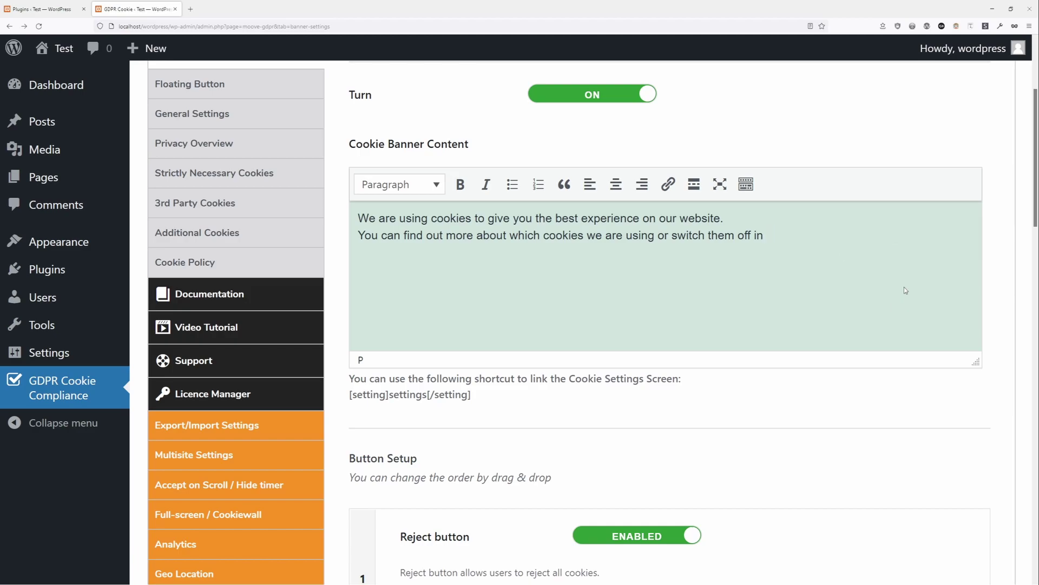
type("se")
type("ttings.")
scroll(705, 395, "down", 5)
scroll(704, 395, "down", 5)
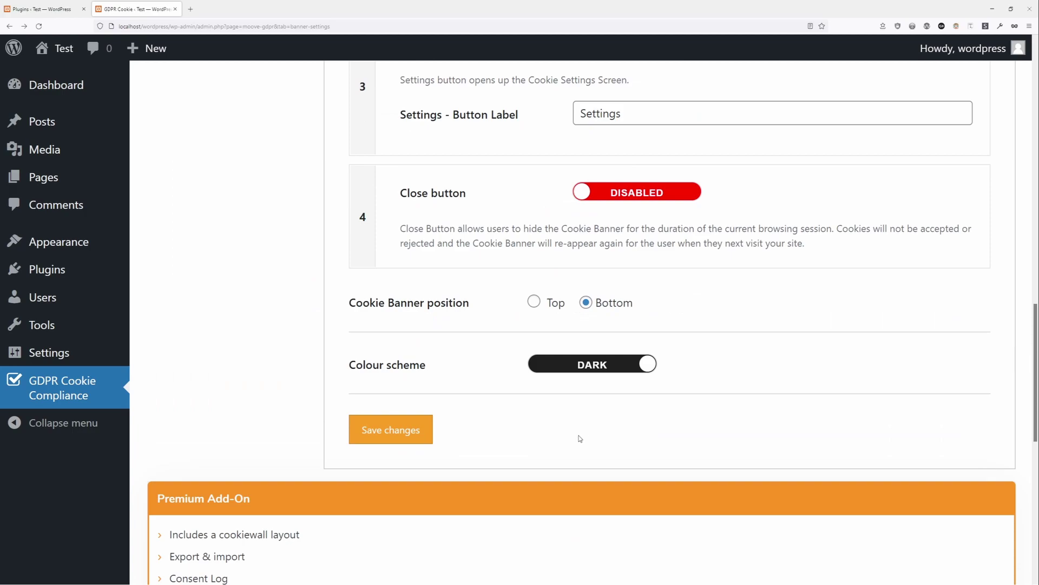
left_click(390, 430)
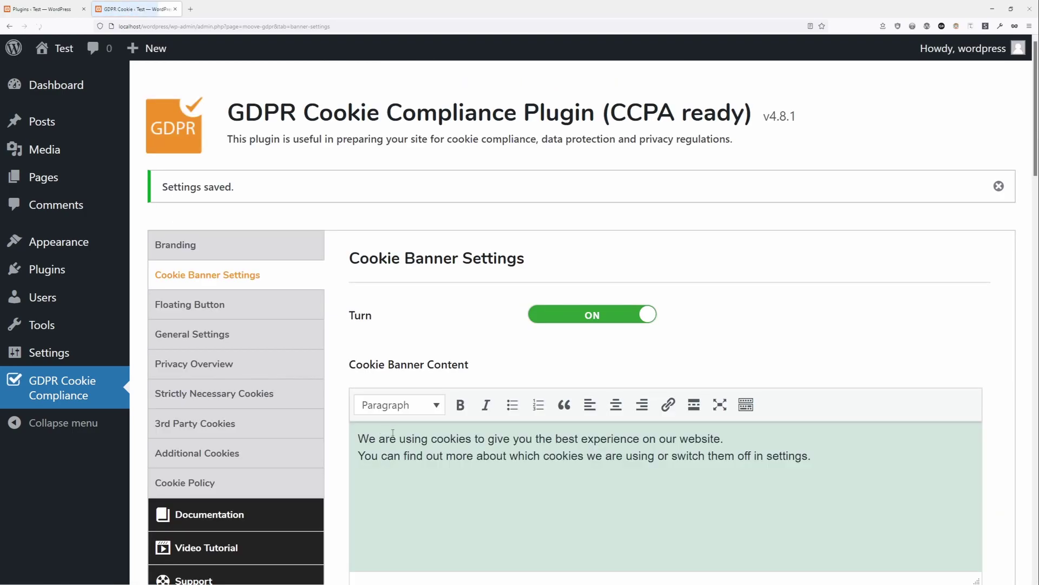
- Preview the banner on the live site and view its Strictly Necessary Cookies dialog section
left_click(62, 50)
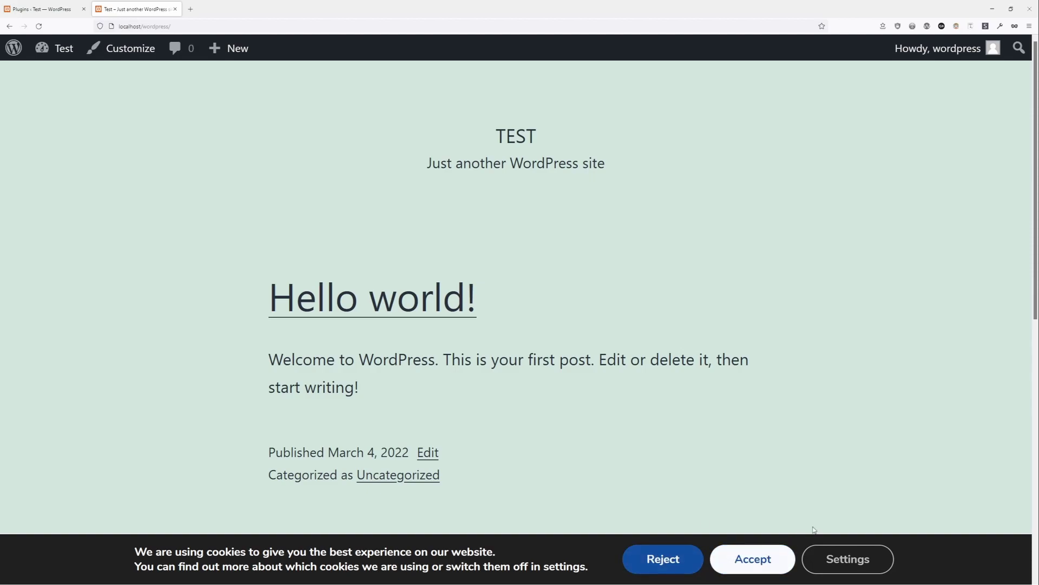
left_click(866, 568)
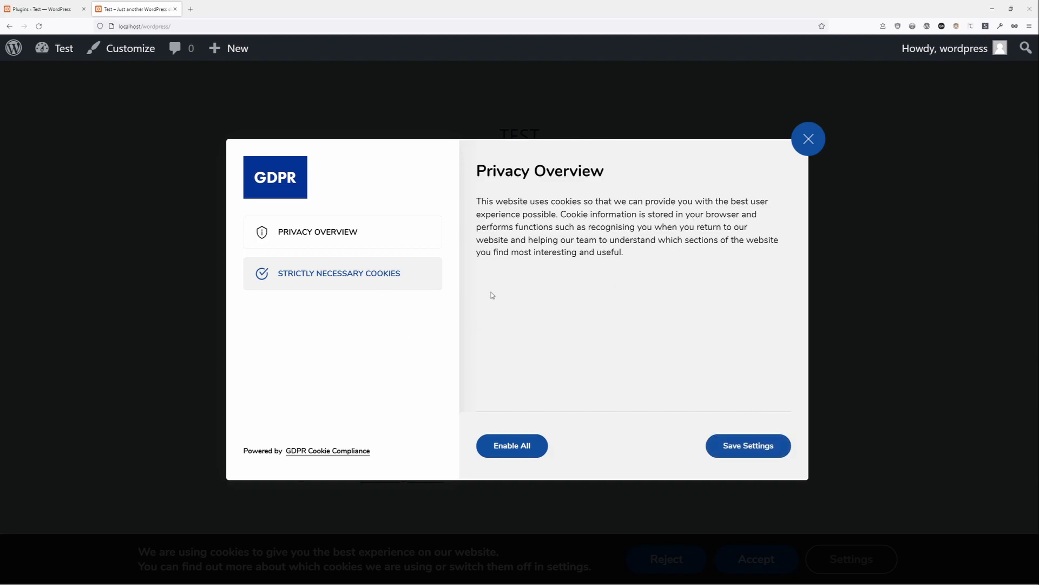
left_click(361, 280)
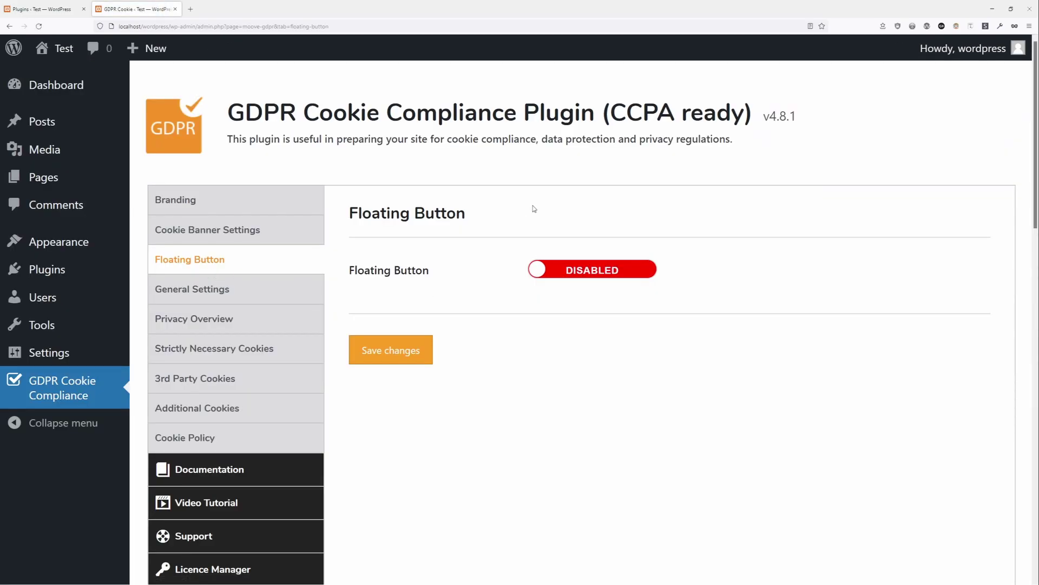
- Enable the 'Change cookie settings' Floating Button, save, and revisit the front-end site
left_click(566, 276)
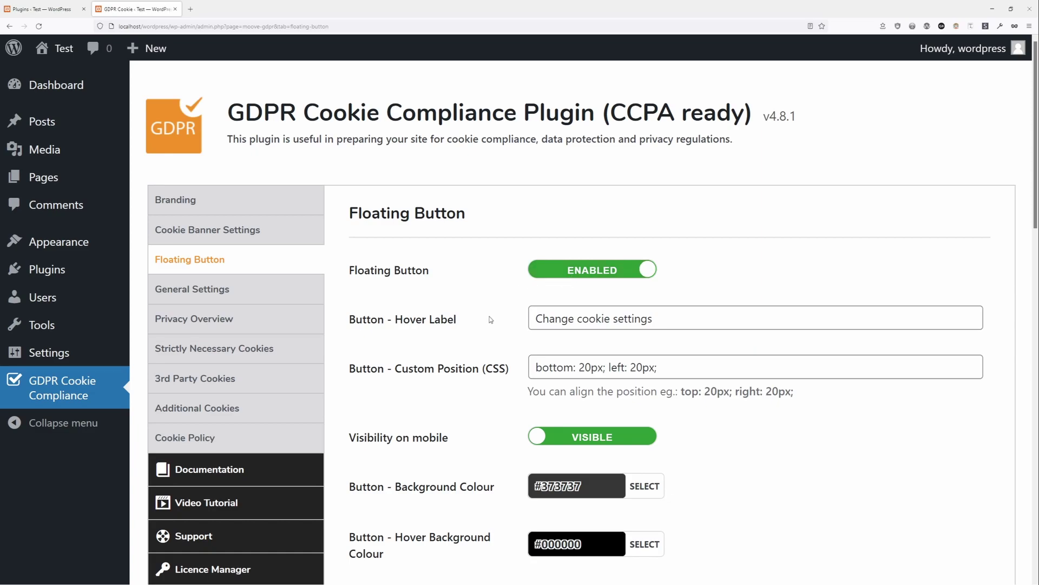
scroll(490, 320, "down", 2)
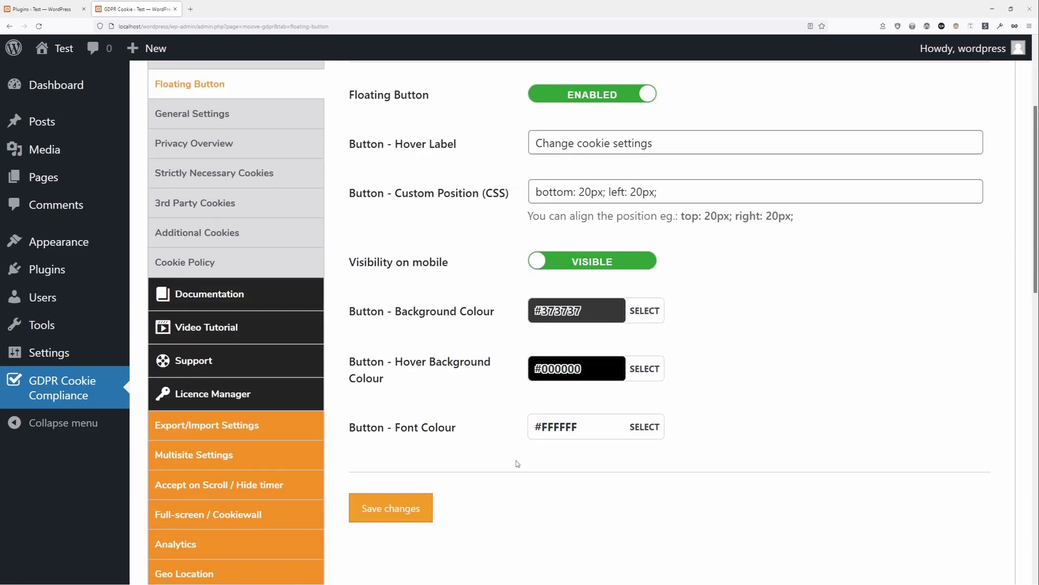
left_click(419, 427)
left_click(390, 508)
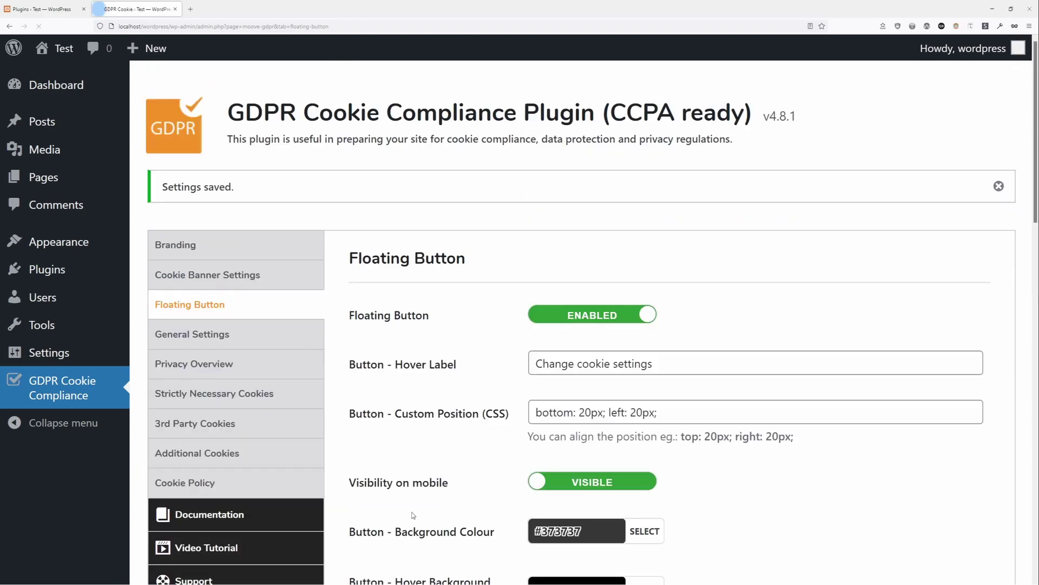
left_click(59, 48)
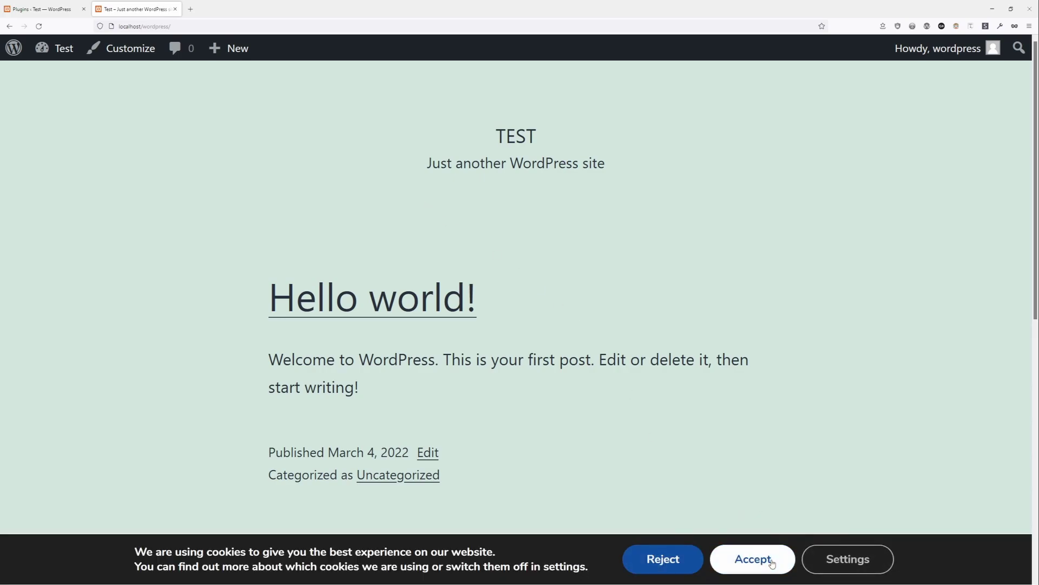
- Accept cookies, then reopen the privacy dialog from the floating button and save preferences
left_click(754, 558)
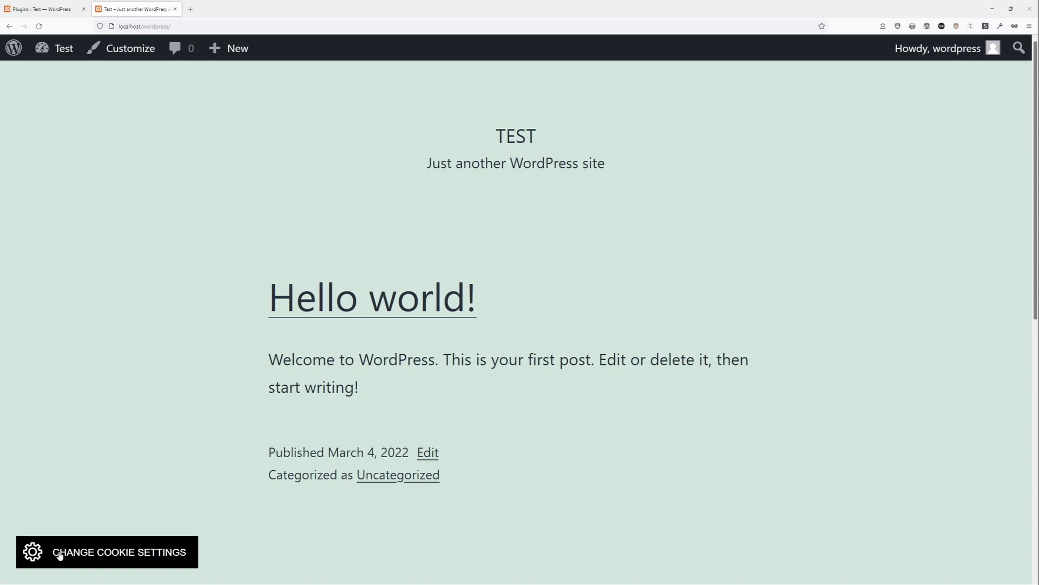
left_click(60, 556)
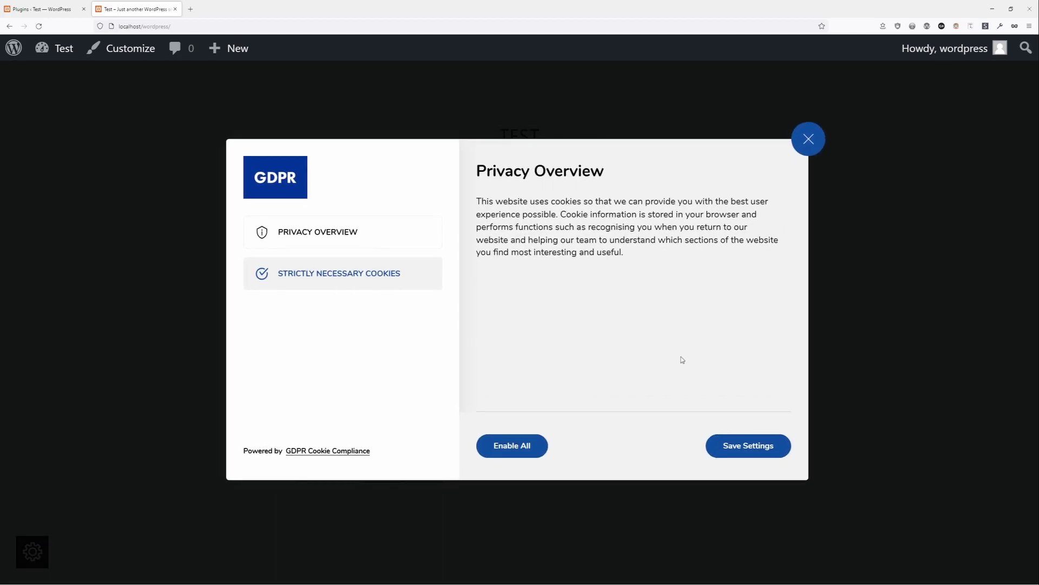
left_click(338, 290)
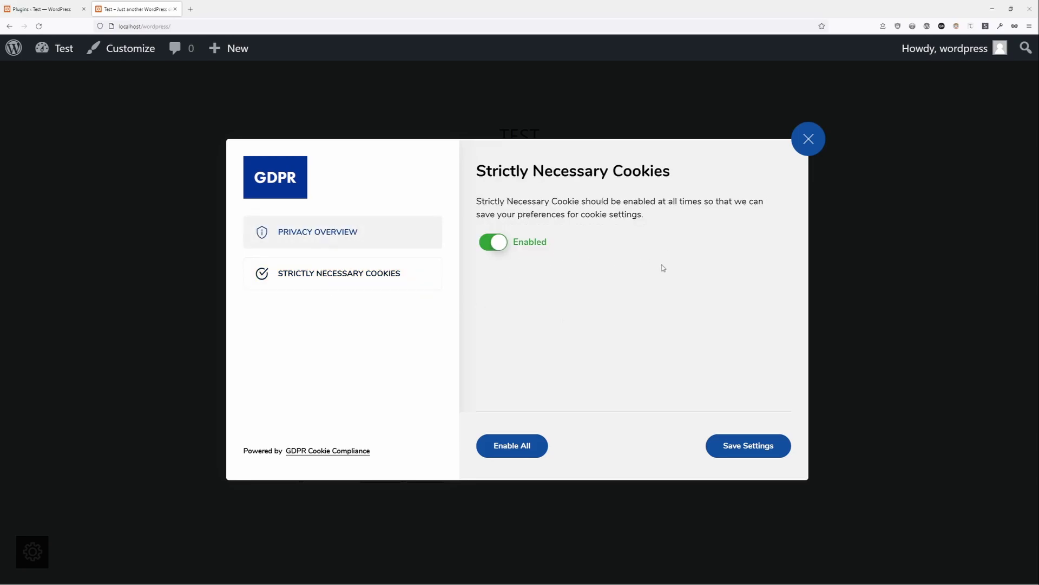
left_click(763, 445)
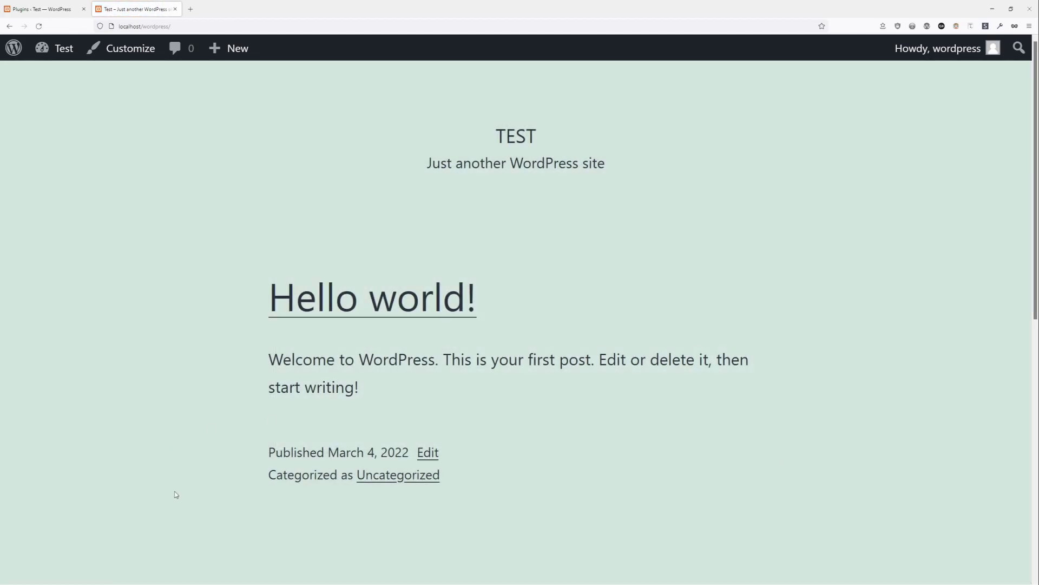
- Reopen the dialog, switch off strictly necessary cookies, save, and return to General Settings
left_click(32, 552)
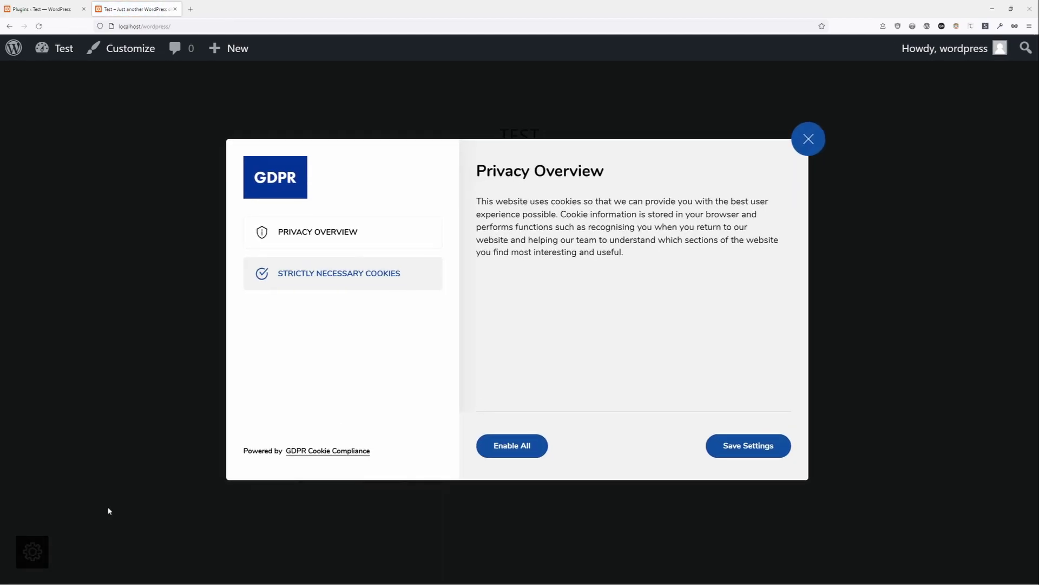
left_click(386, 273)
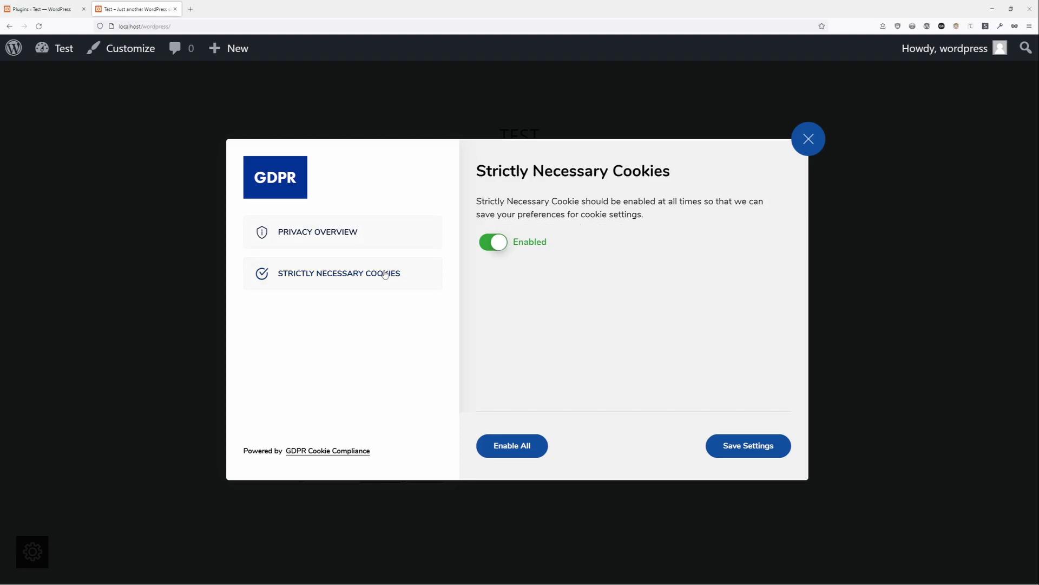
left_click(494, 242)
left_click(748, 445)
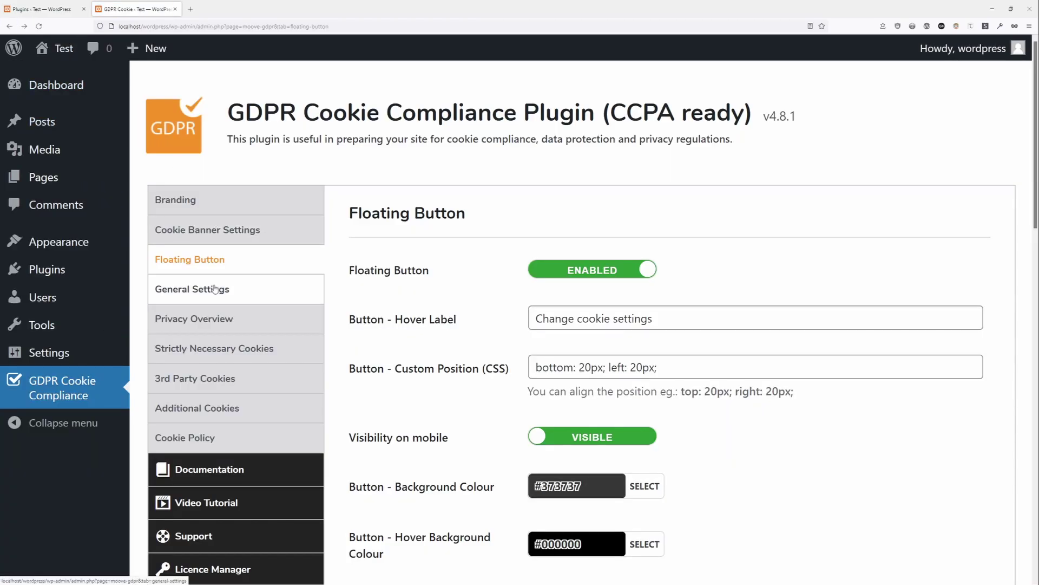
left_click(192, 288)
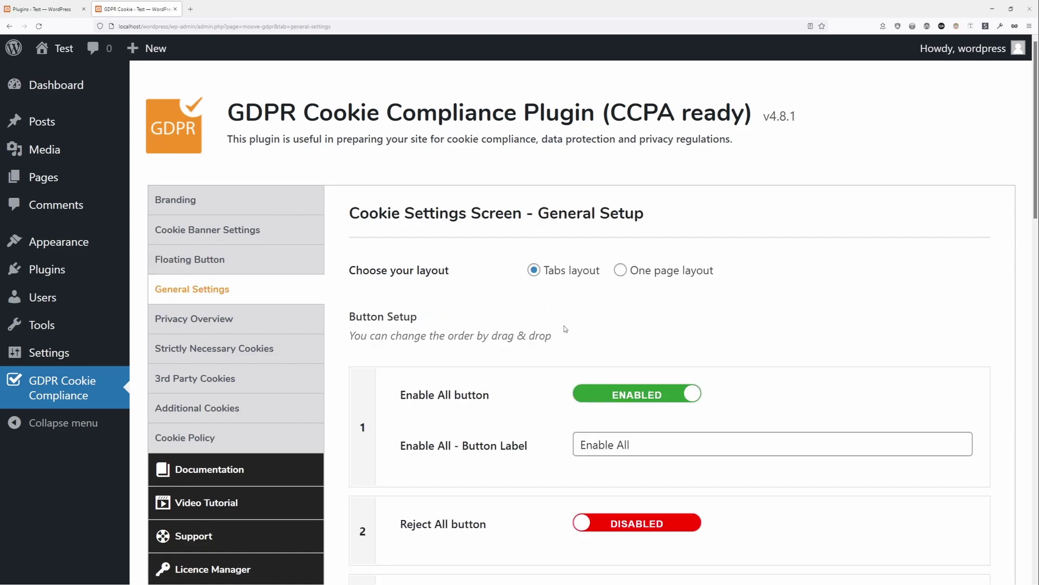
scroll(564, 329, "down", 5)
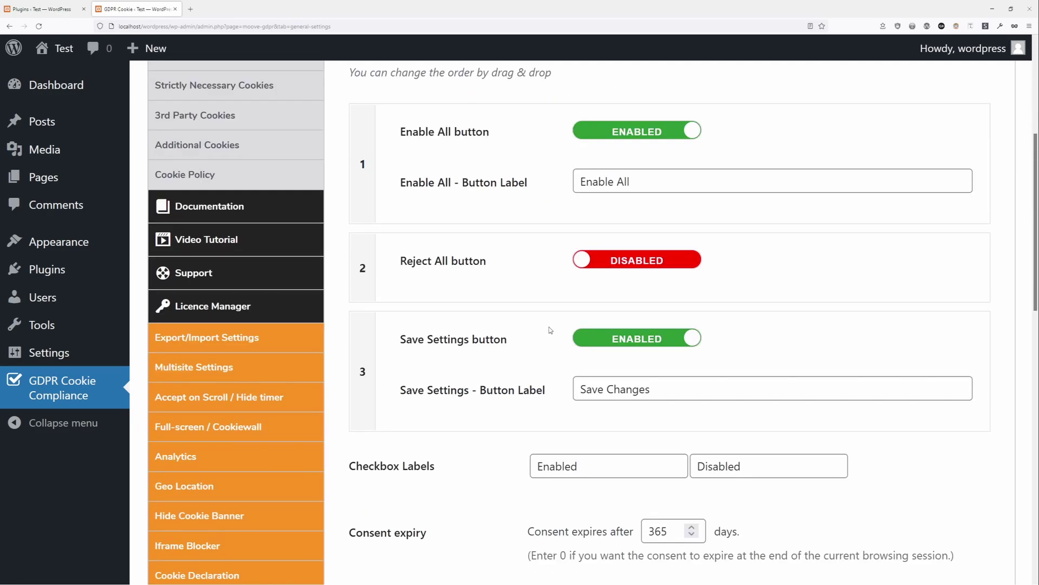
scroll(553, 333, "up", 2)
scroll(553, 333, "up", 1)
scroll(553, 333, "up", 3)
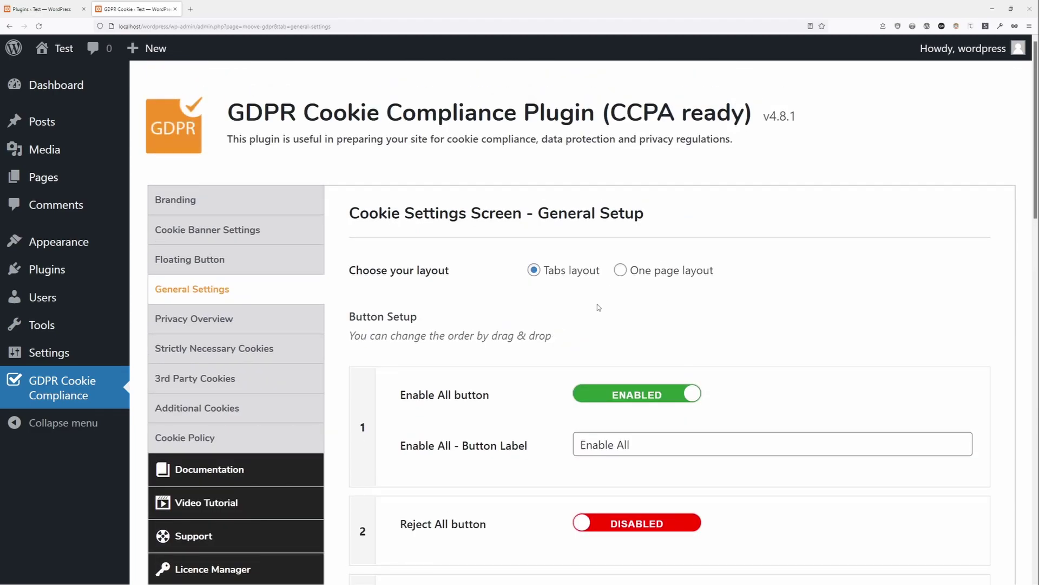
scroll(500, 312, "down", 3)
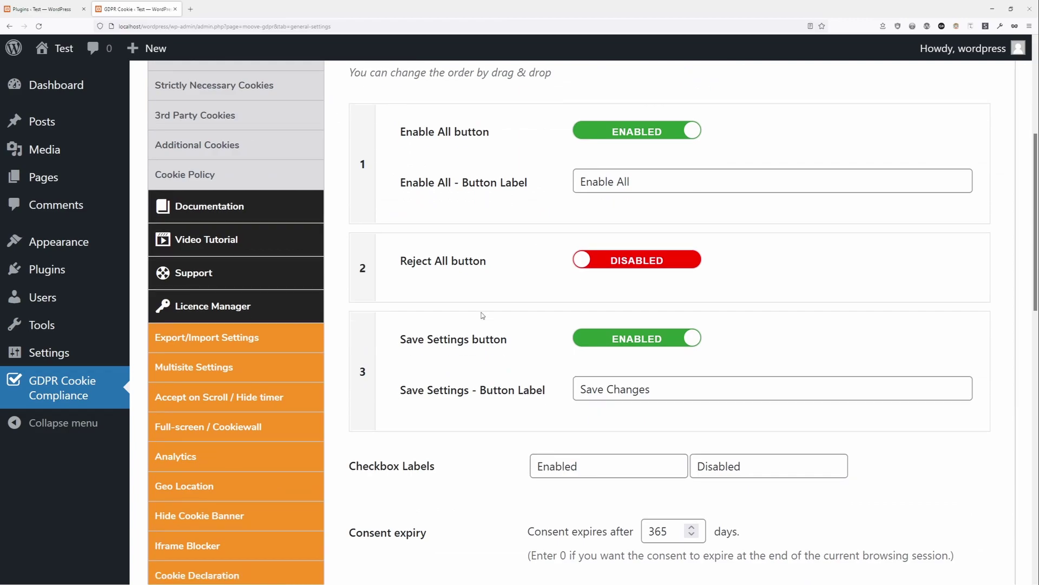
- Set the Reject All button to Enabled in General Settings and save
left_click(582, 262)
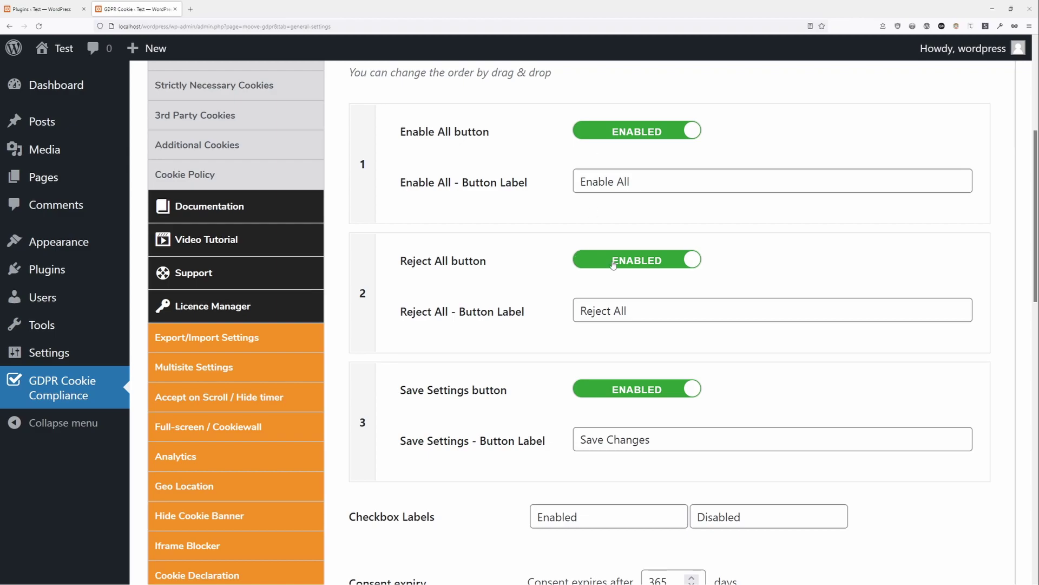
mouse_move(379, 281)
left_mouse_down()
mouse_move(386, 315)
mouse_move(387, 293)
left_mouse_up()
scroll(558, 337, "down", 3)
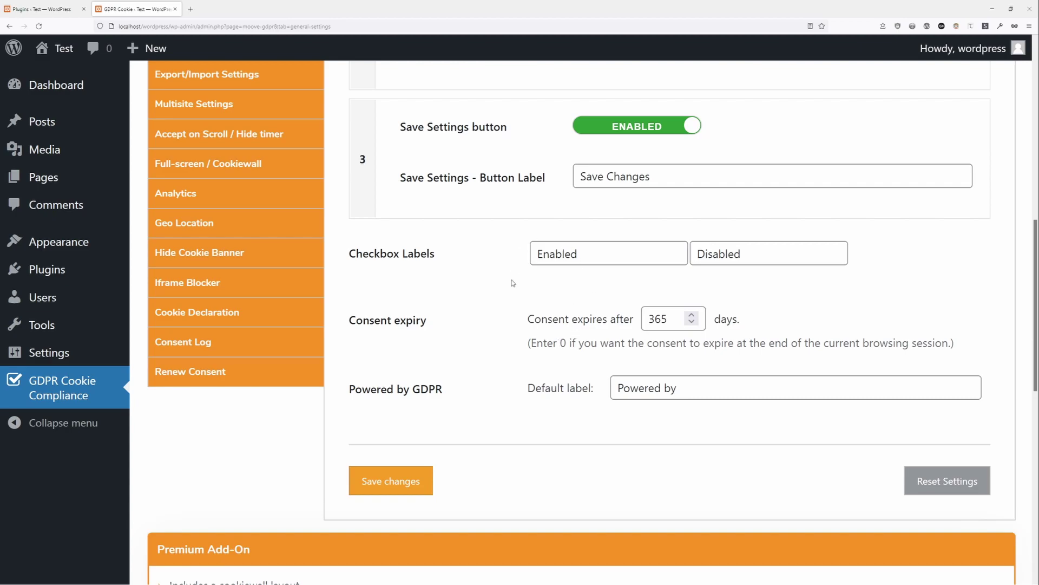
left_click(563, 254)
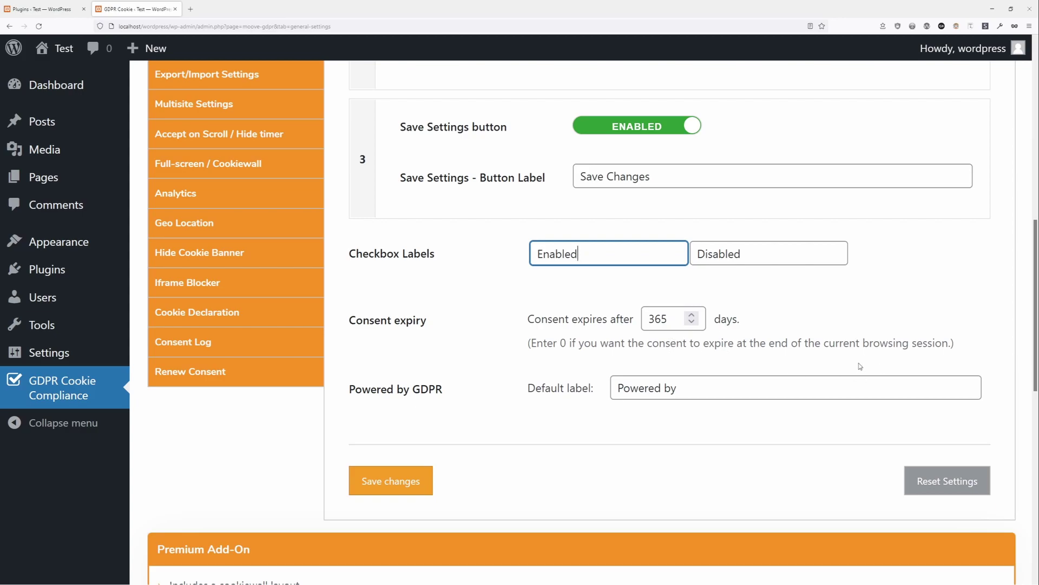
left_click_drag(692, 344, 789, 344)
scroll(786, 358, "up", 5)
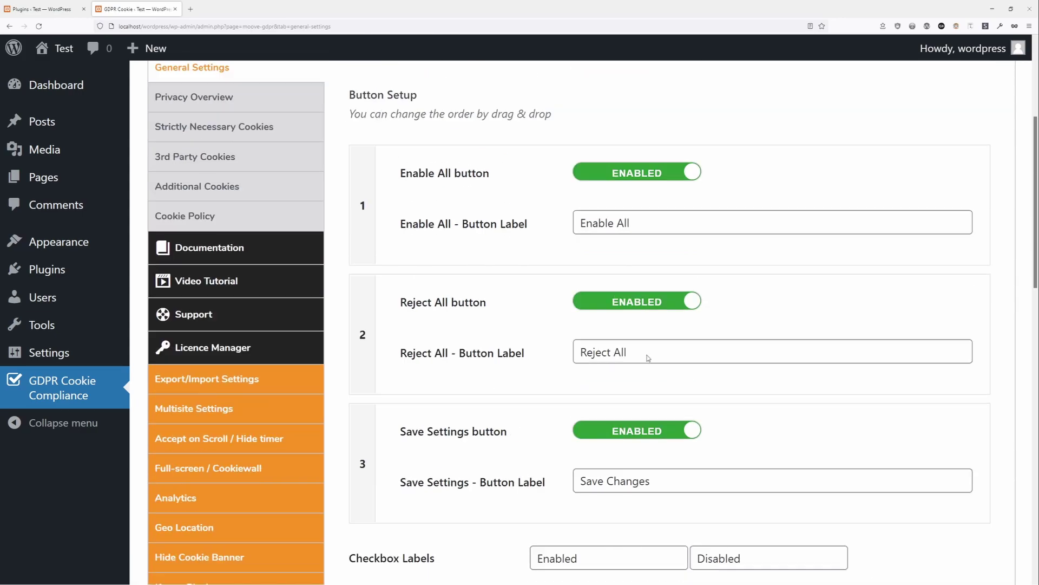
scroll(528, 415, "up", 1)
scroll(769, 343, "down", 5)
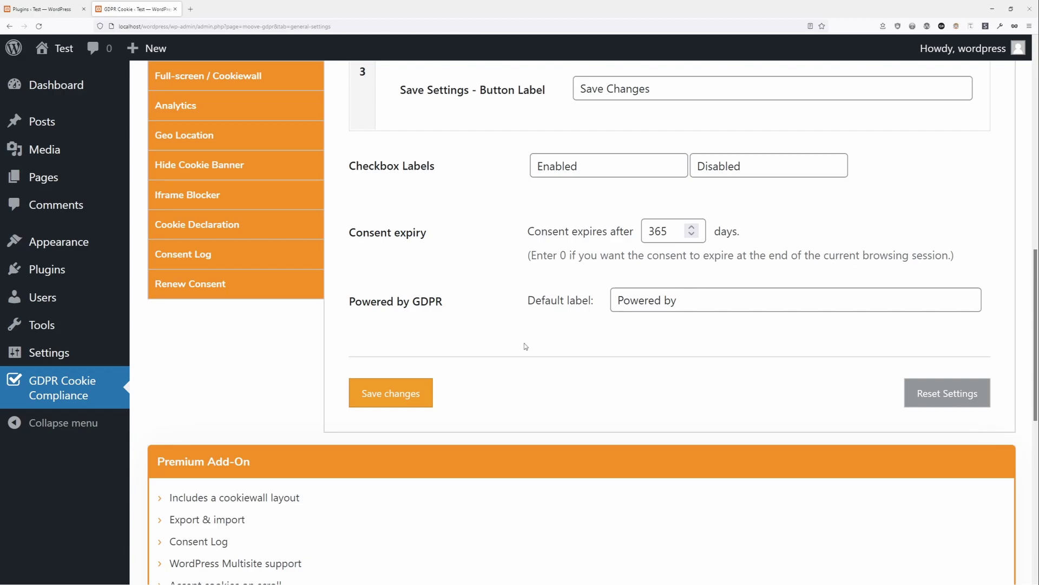
left_click(391, 393)
- Save the Privacy Overview tab, dismissing the link prompt without adding a link
left_click(239, 364)
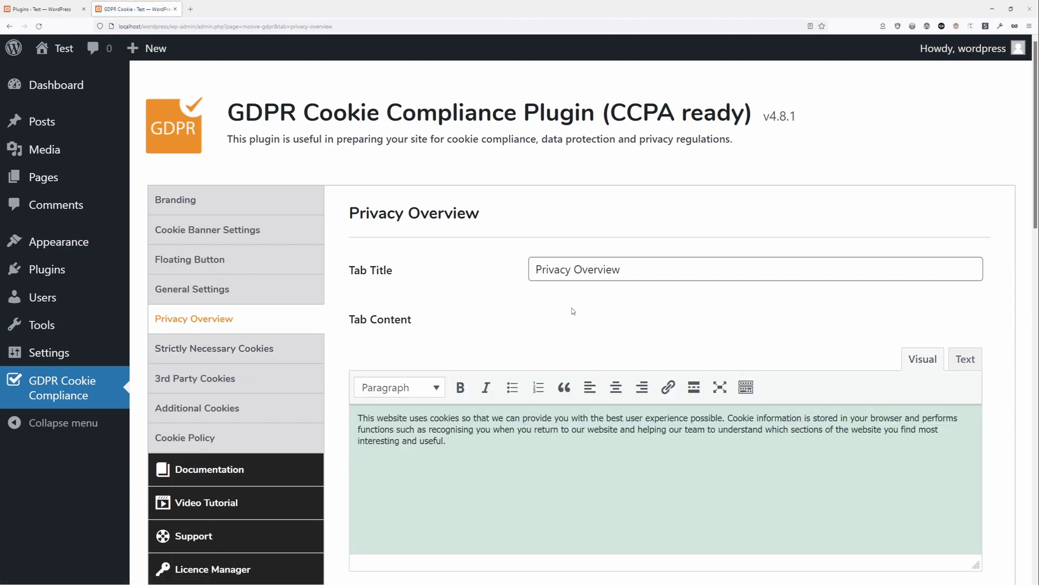
scroll(546, 326, "down", 3)
scroll(547, 326, "down", 2)
scroll(569, 325, "up", 3)
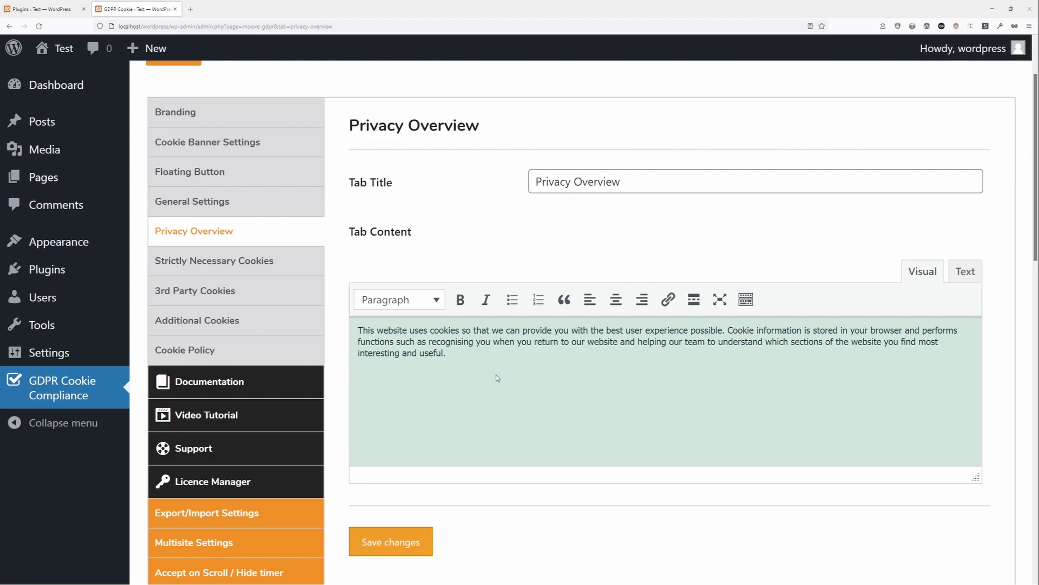
left_click(668, 300)
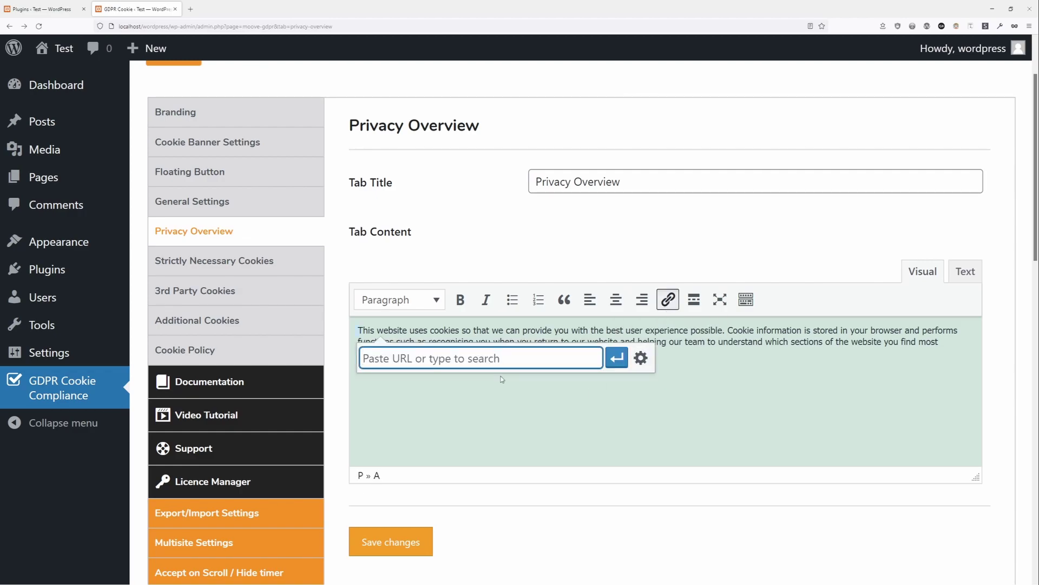
left_click(480, 395)
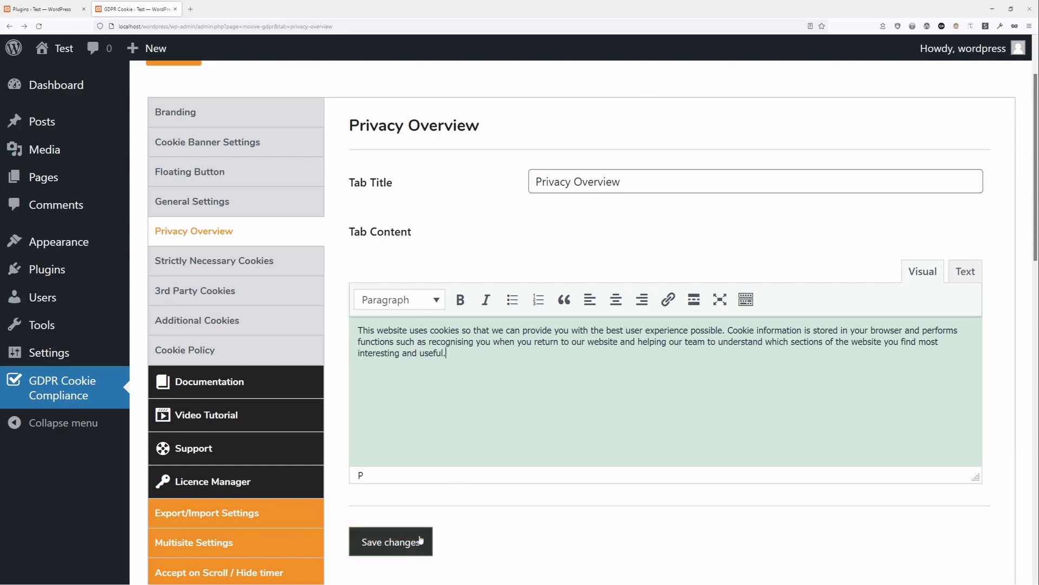
left_click(390, 542)
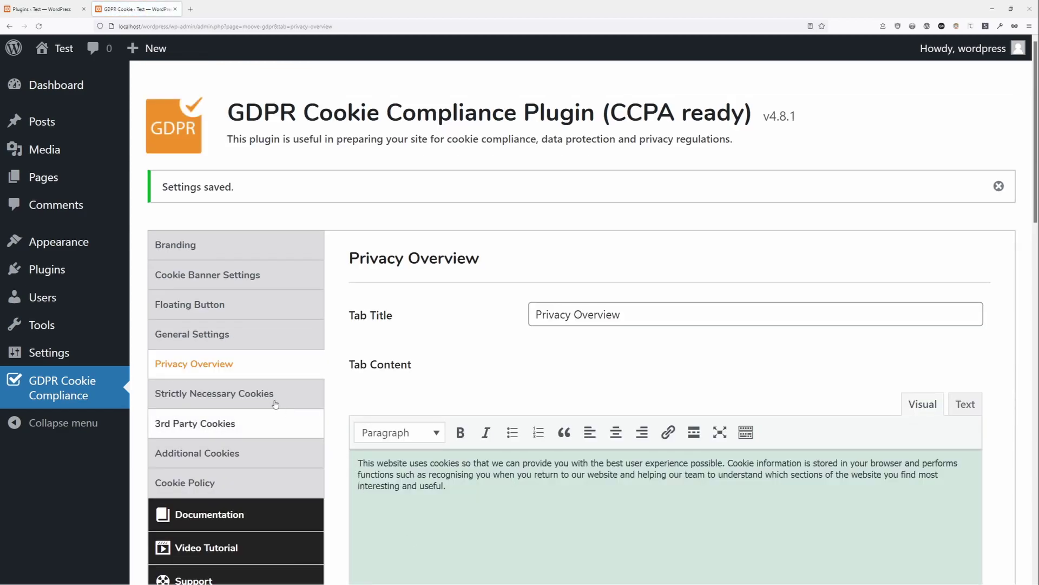
- Set Strictly Necessary Cookies to 'Always enabled (user cannot disable it but can see the content)' and save
left_click(215, 393)
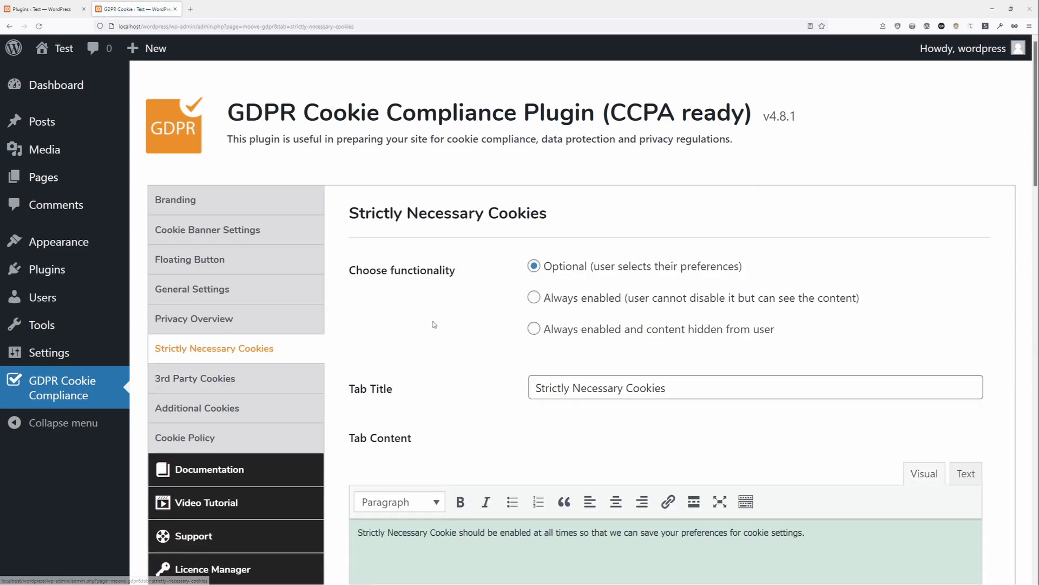
scroll(446, 338, "down", 3)
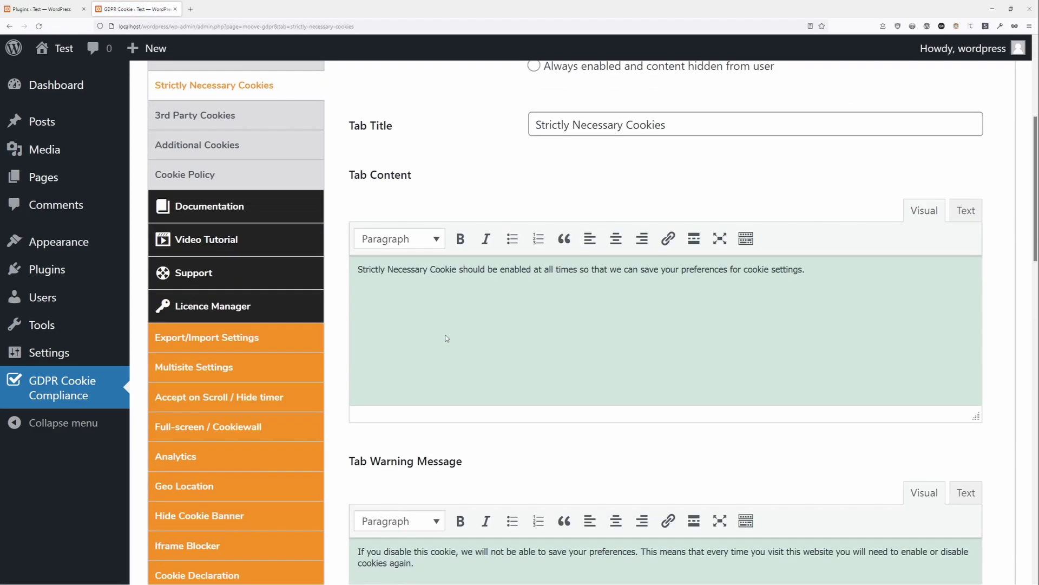
scroll(681, 447, "up", 3)
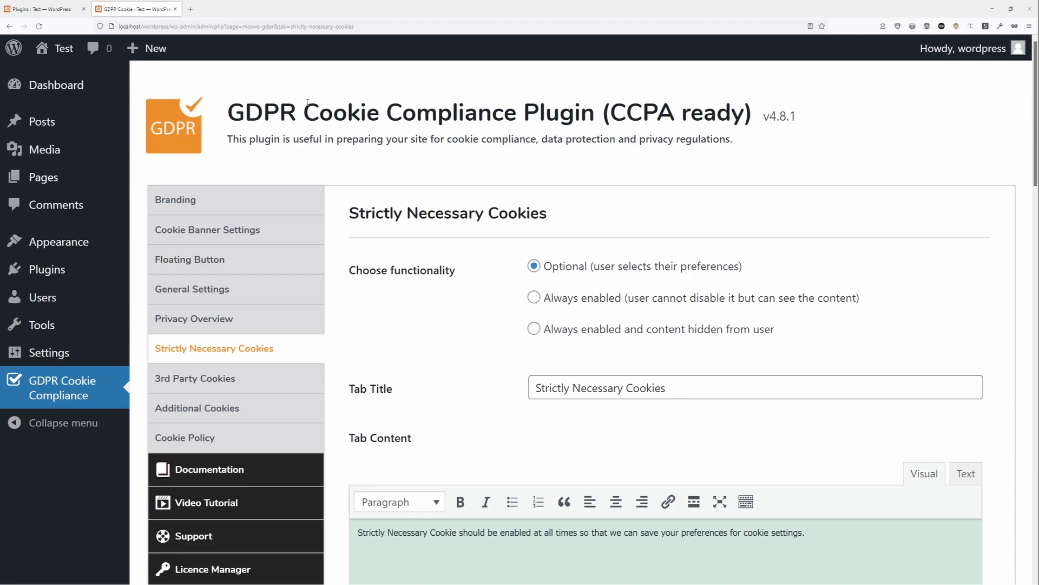
left_click_drag(305, 112, 595, 113)
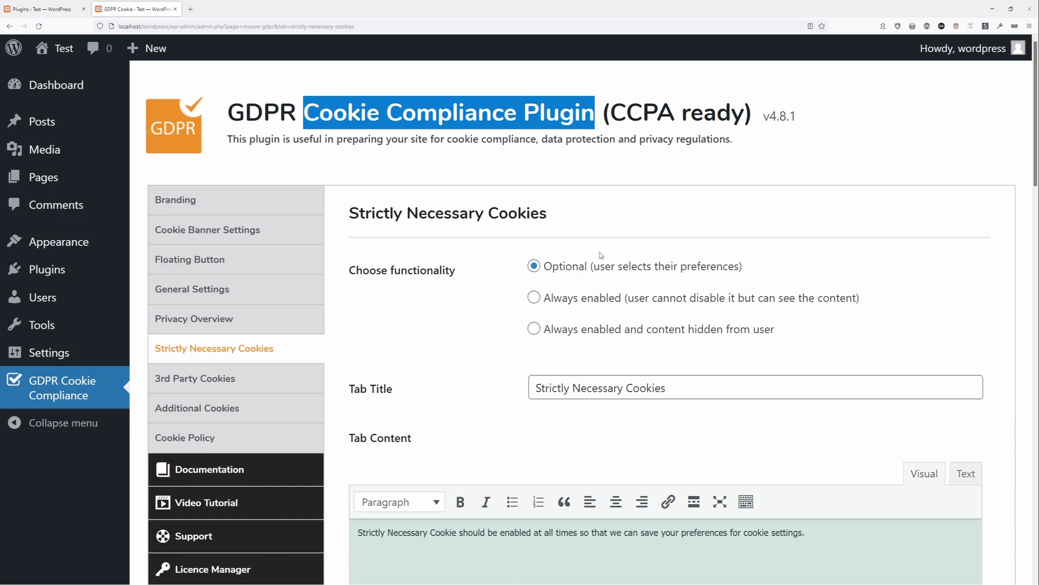
left_click(443, 335)
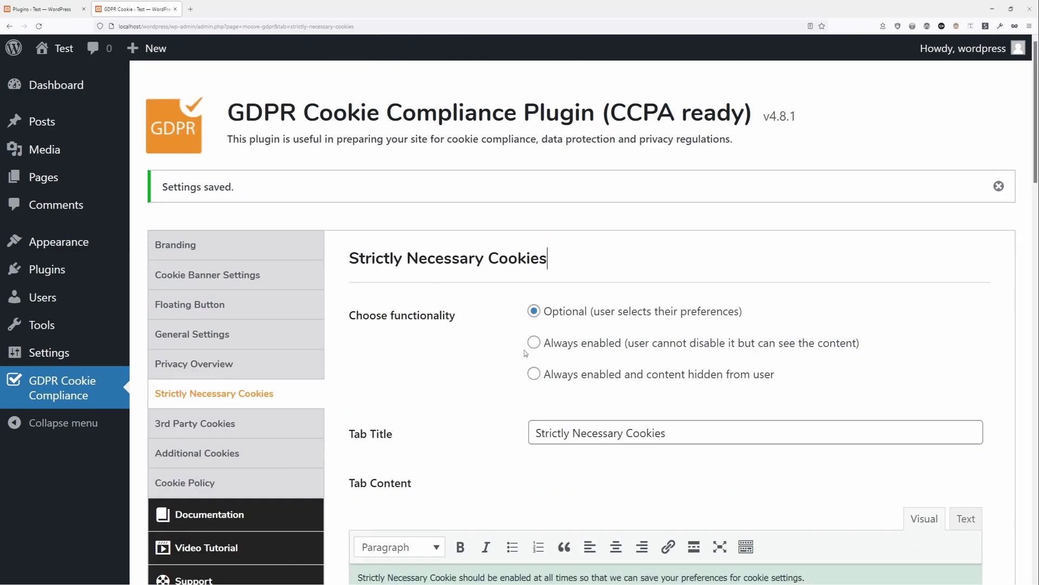
left_click(534, 342)
scroll(455, 393, "down", 10)
scroll(455, 394, "down", 10)
left_click(390, 248)
- Paste the Google Analytics script into the 3rd Party Cookies Head Section
left_click(283, 435)
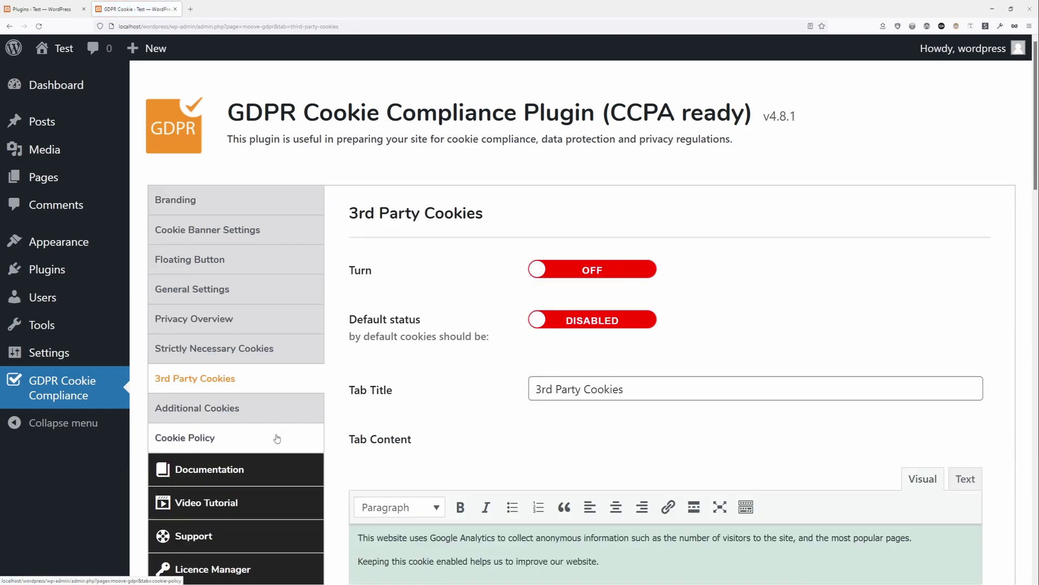
scroll(456, 406, "down", 4)
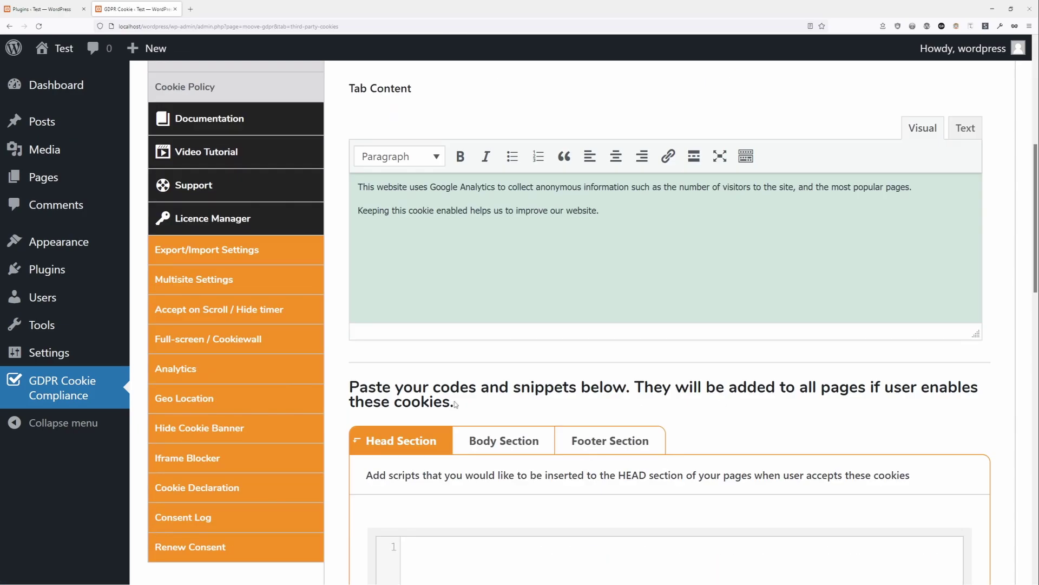
scroll(455, 404, "down", 2)
scroll(455, 404, "down", 2)
scroll(456, 403, "up", 3)
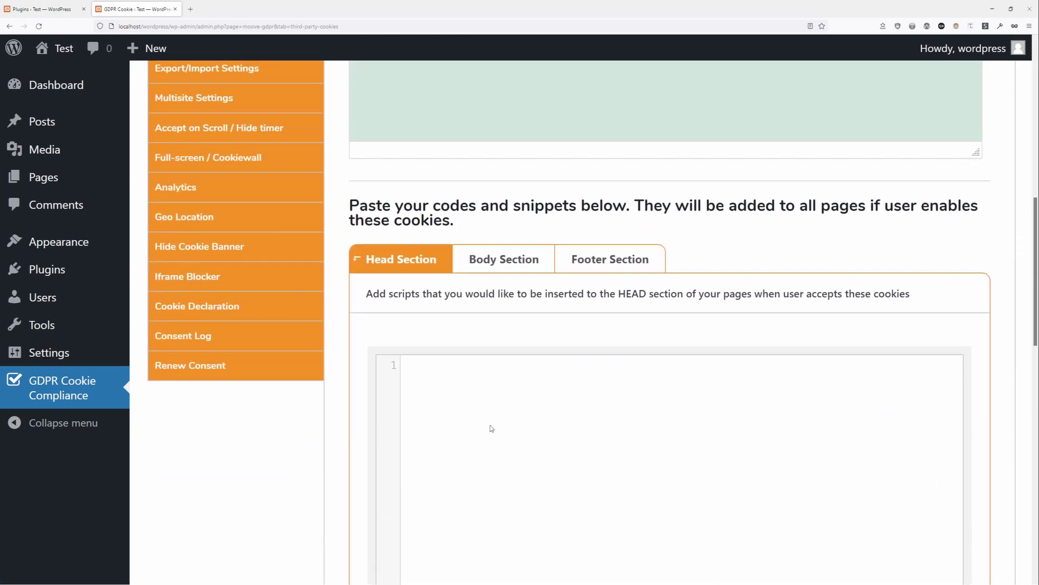
key("ctrl+minus")
key("ctrl+minus")
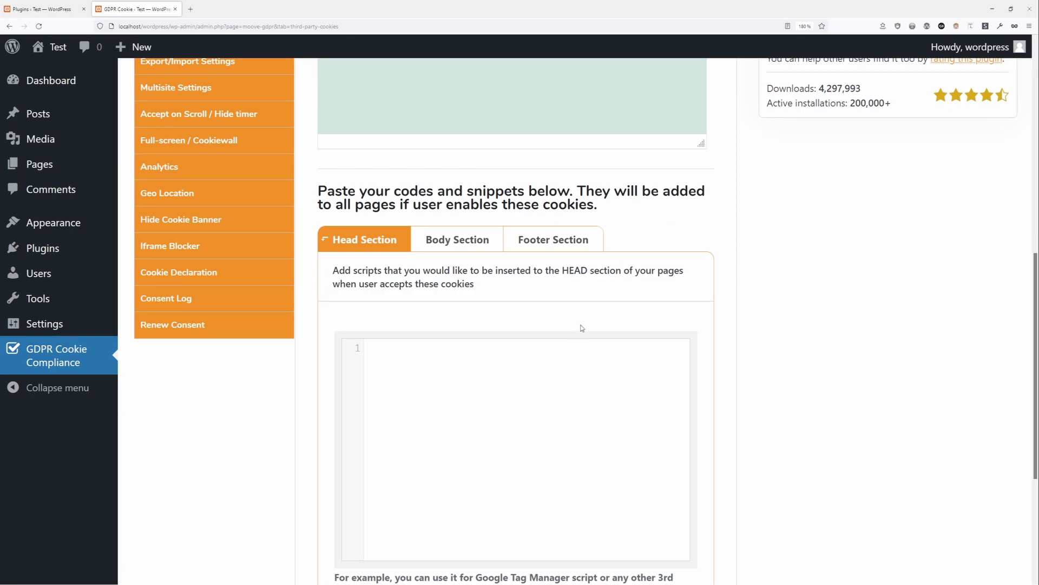
scroll(582, 327, "up", 4)
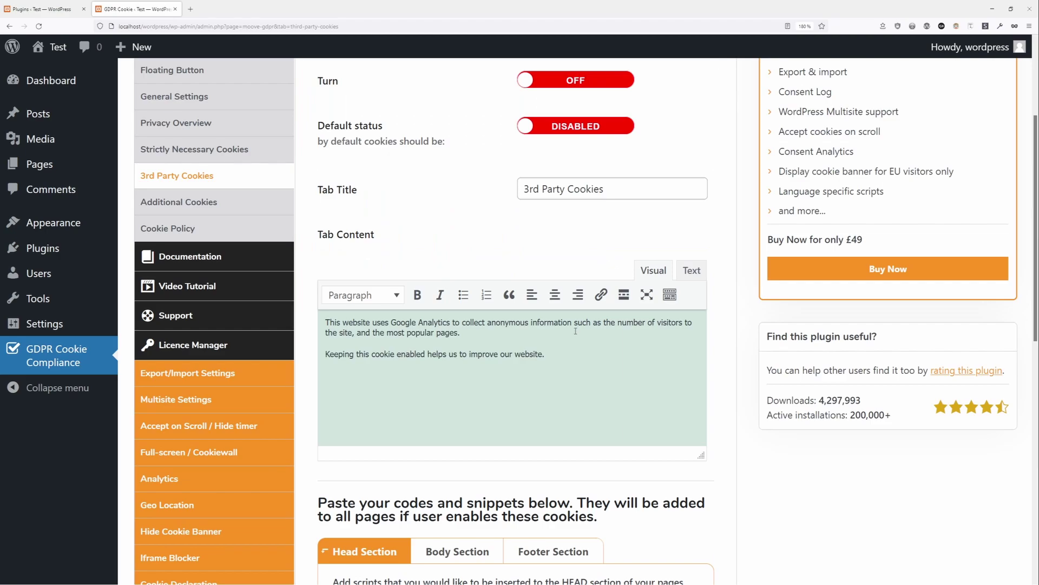
scroll(576, 331, "up", 2)
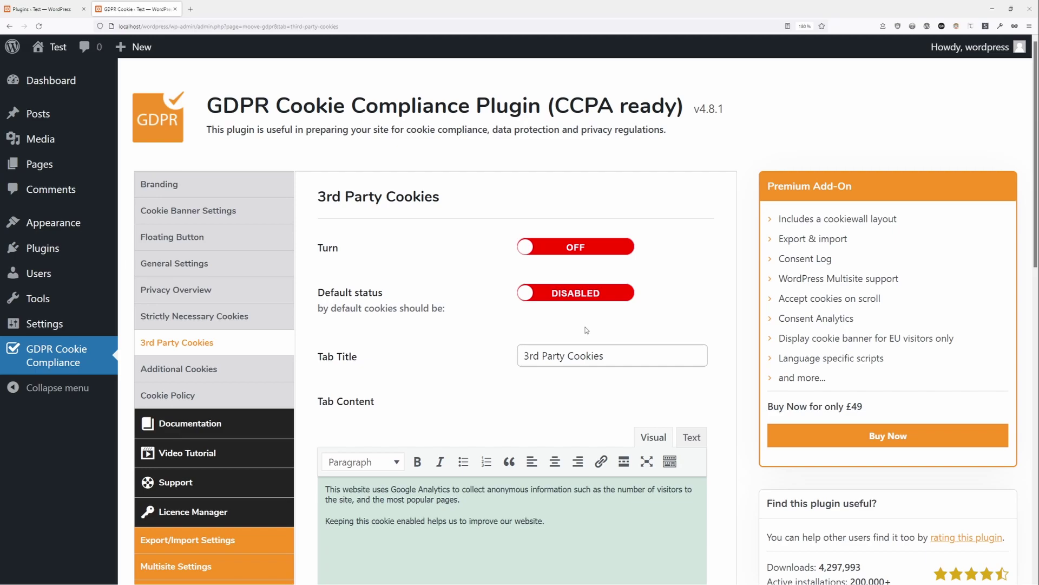
scroll(586, 330, "down", 4)
scroll(586, 329, "down", 1)
scroll(585, 330, "down", 3)
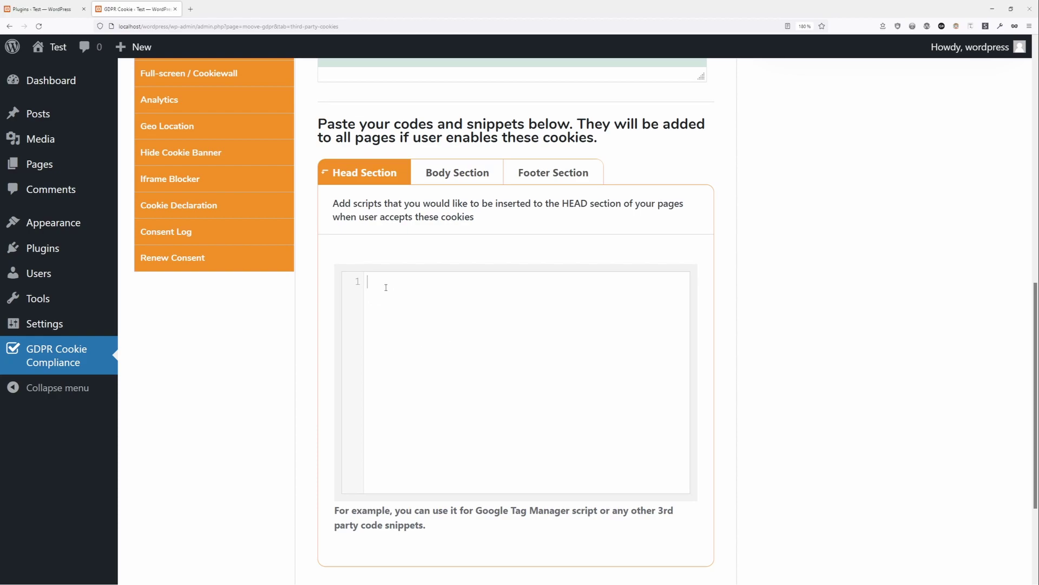
key("ctrl+v")
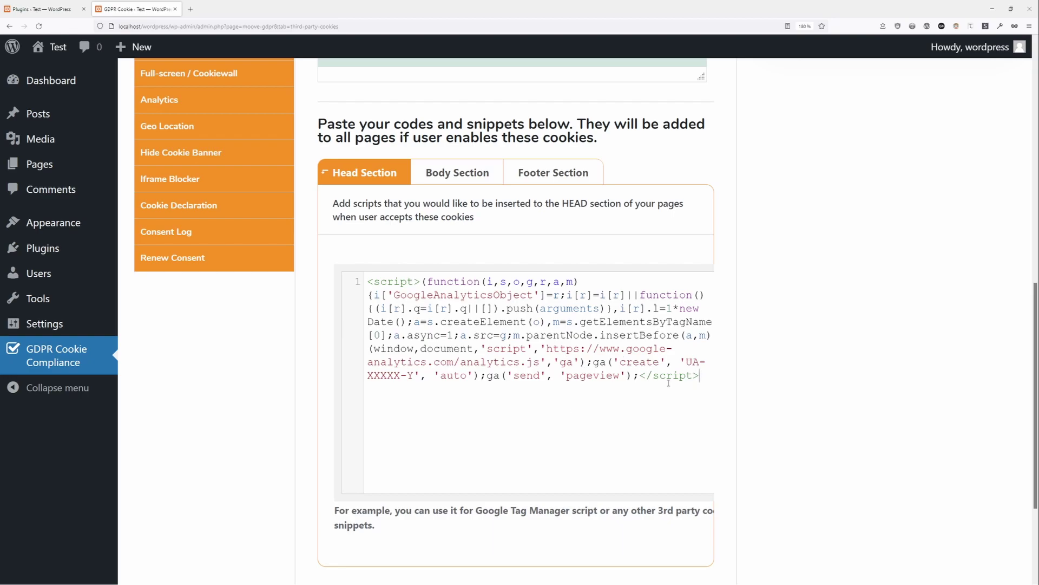
scroll(669, 382, "down", 5)
- Turn on 3rd Party Cookies, keep the default status disabled, and select the tab title text
left_click(361, 461)
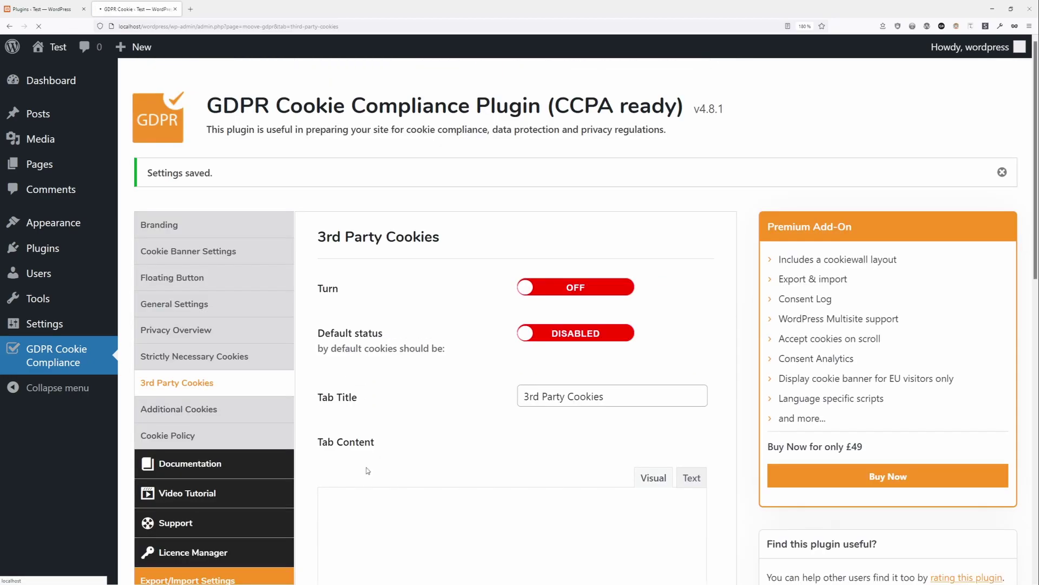
left_click(568, 290)
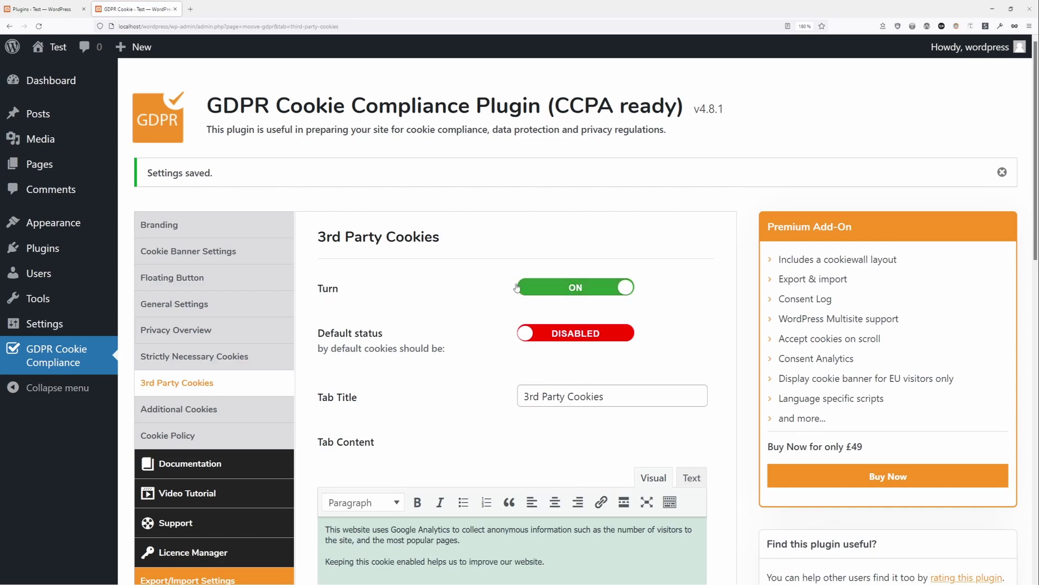
scroll(461, 361, "down", 4)
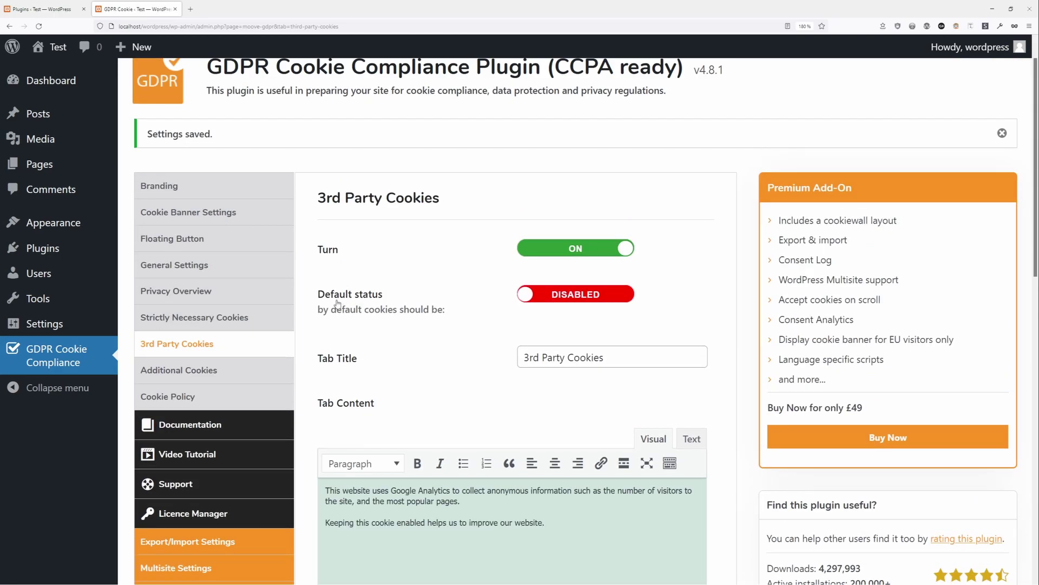
left_click(619, 294)
left_click(573, 295)
left_click_drag(630, 358, 515, 342)
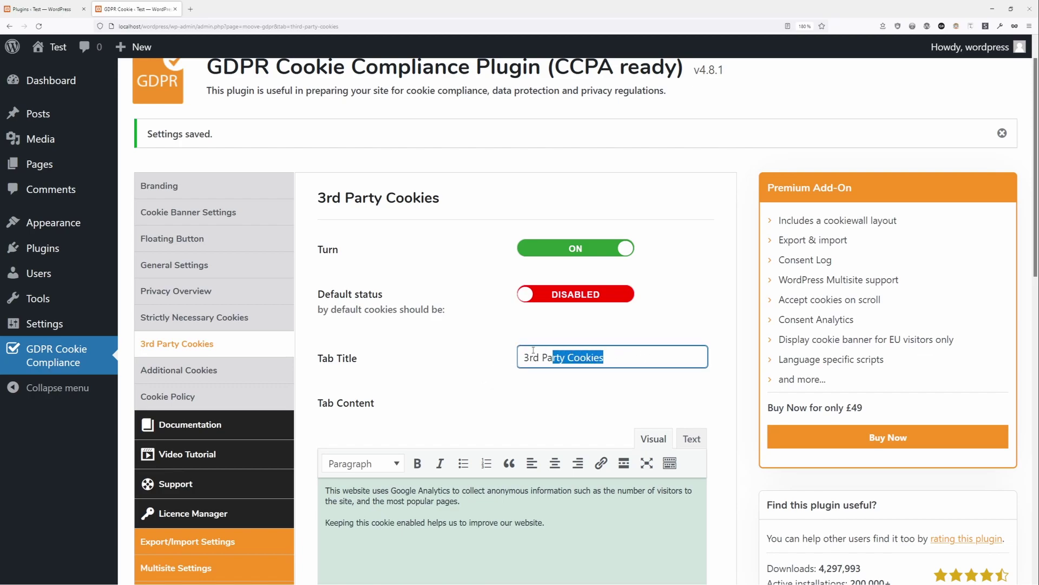
type("Ana")
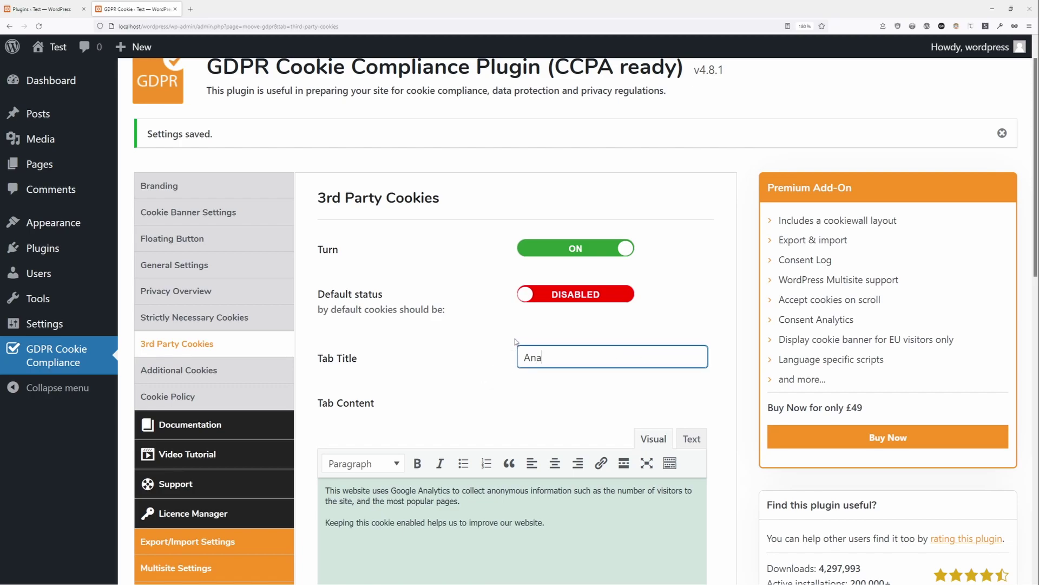
type("lytics C")
type("ookies")
scroll(531, 367, "down", 5)
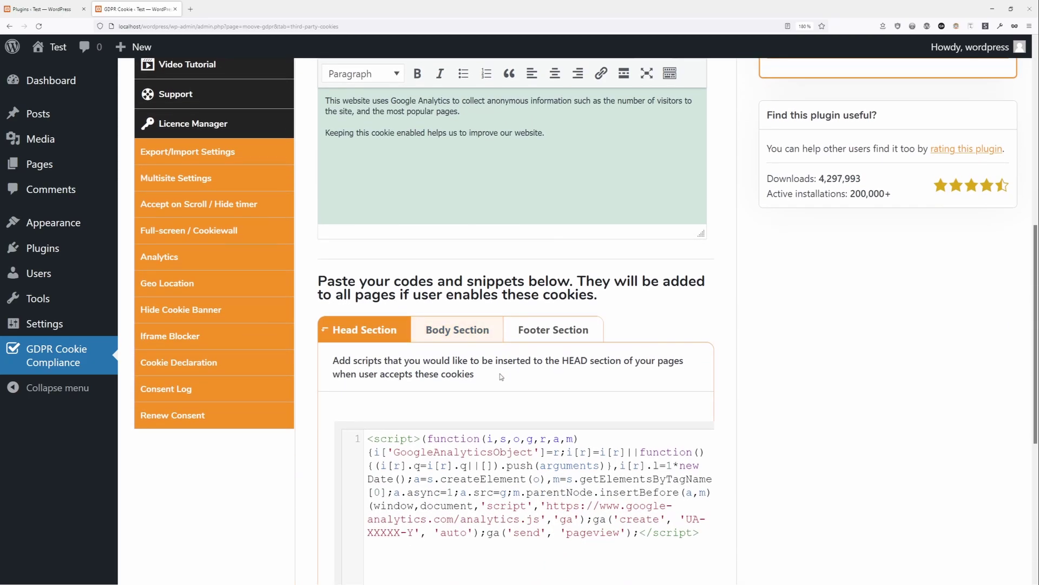
scroll(471, 378, "down", 5)
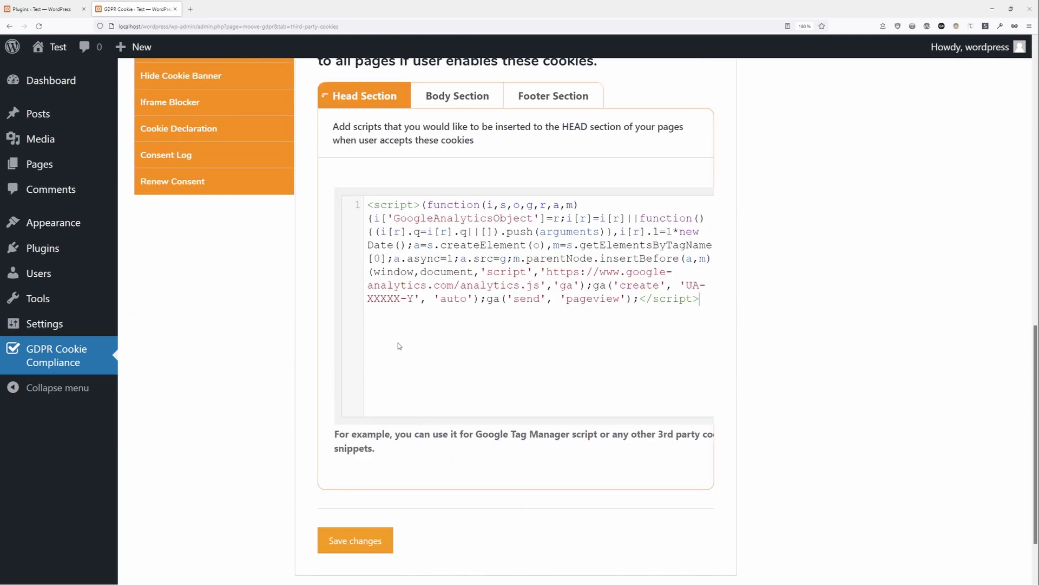
- Keep the Google Analytics script in the Head Section, leave Body and Footer empty, and save
key("Return")
key("Return")
scroll(535, 366, "up", 1)
scroll(534, 366, "up", 2)
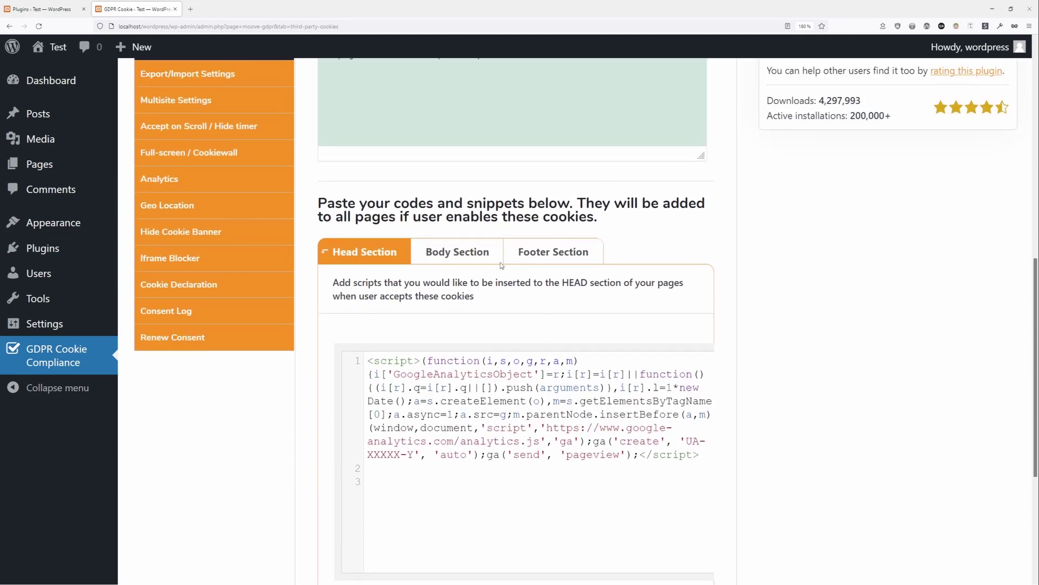
left_click(457, 251)
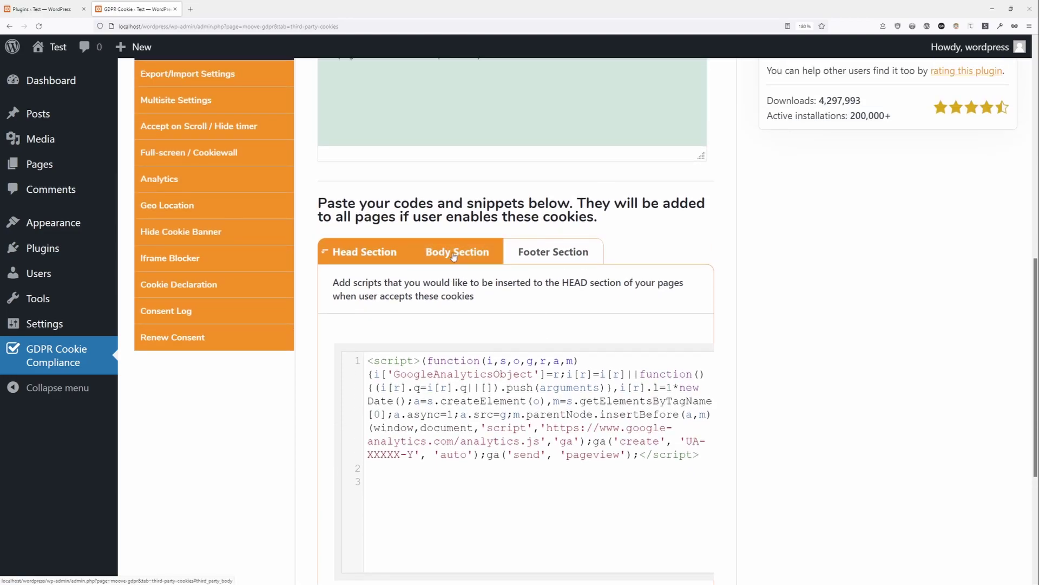
left_click(544, 252)
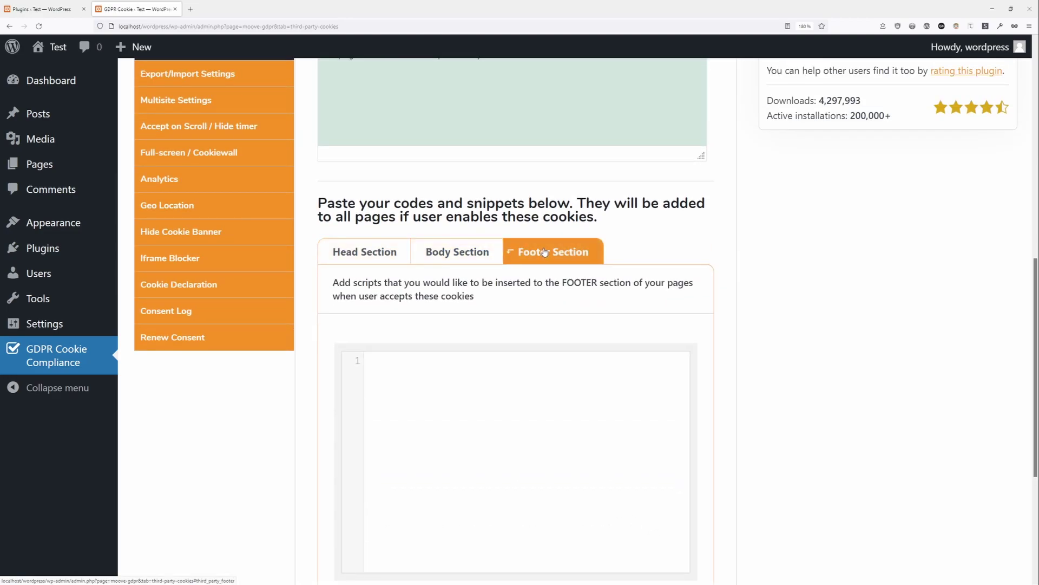
scroll(349, 370, "down", 3)
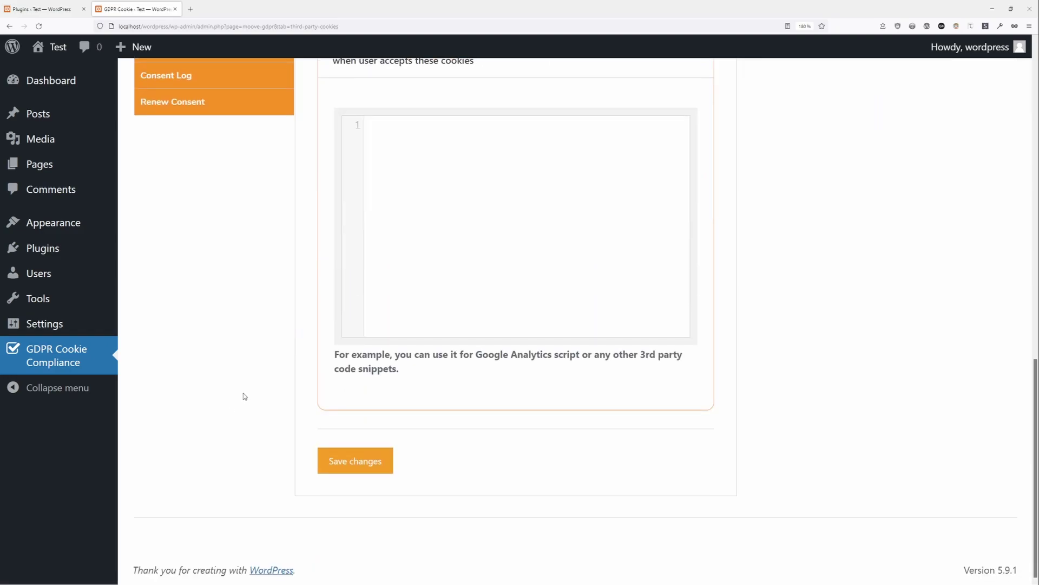
left_click(355, 460)
scroll(373, 334, "up", 3)
left_click(373, 175)
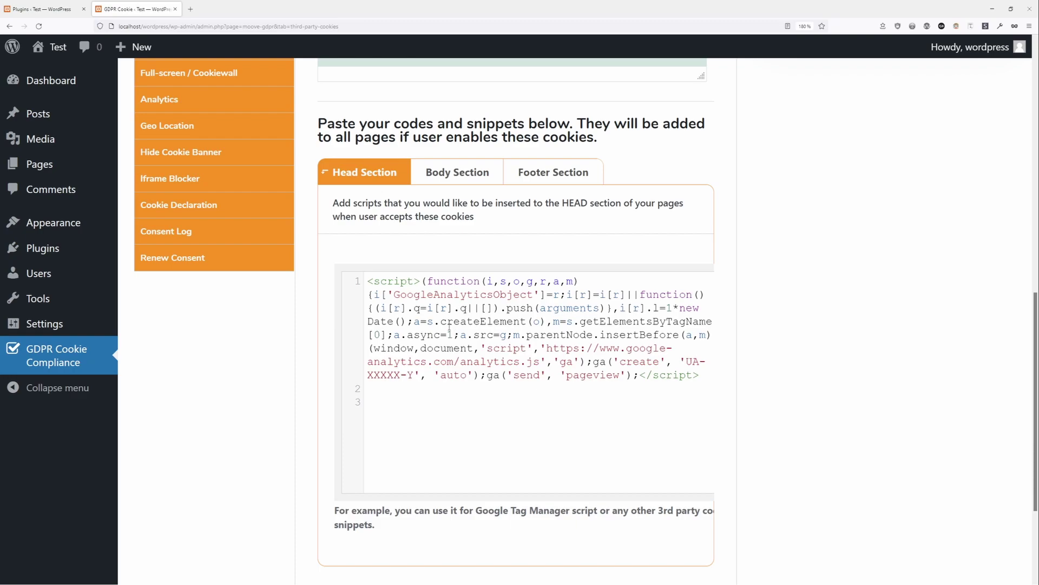
scroll(450, 324, "down", 2)
left_click(358, 463)
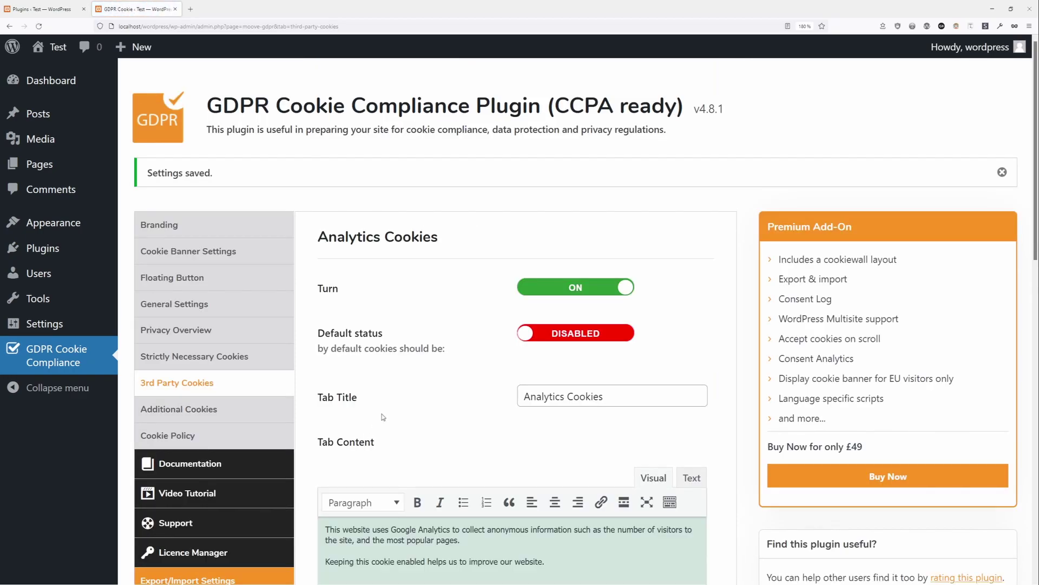
- On the live site, set Analytics Cookies to Enabled in the gear cookie preferences and save
left_click(57, 46)
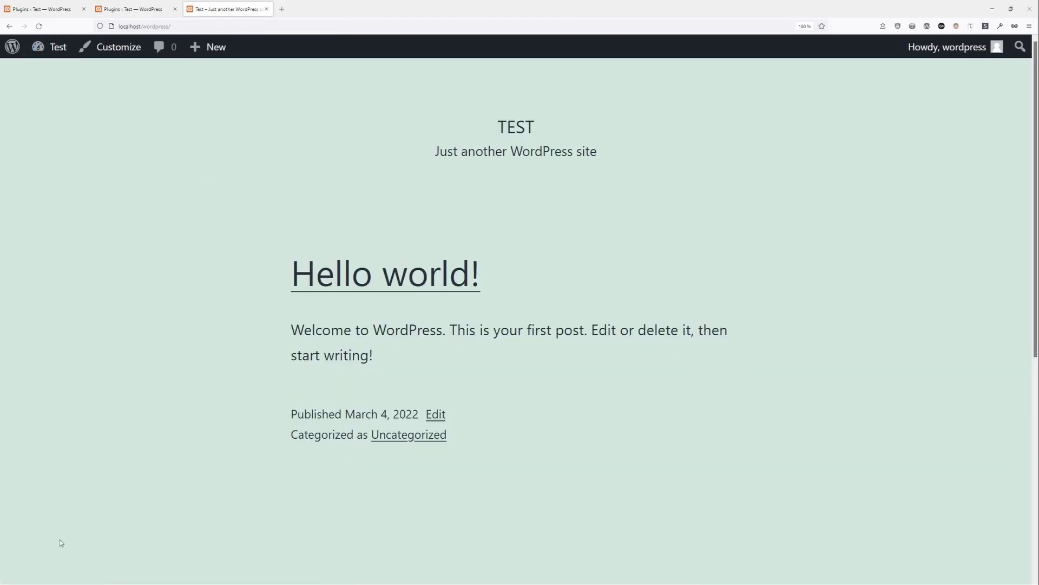
left_click(29, 554)
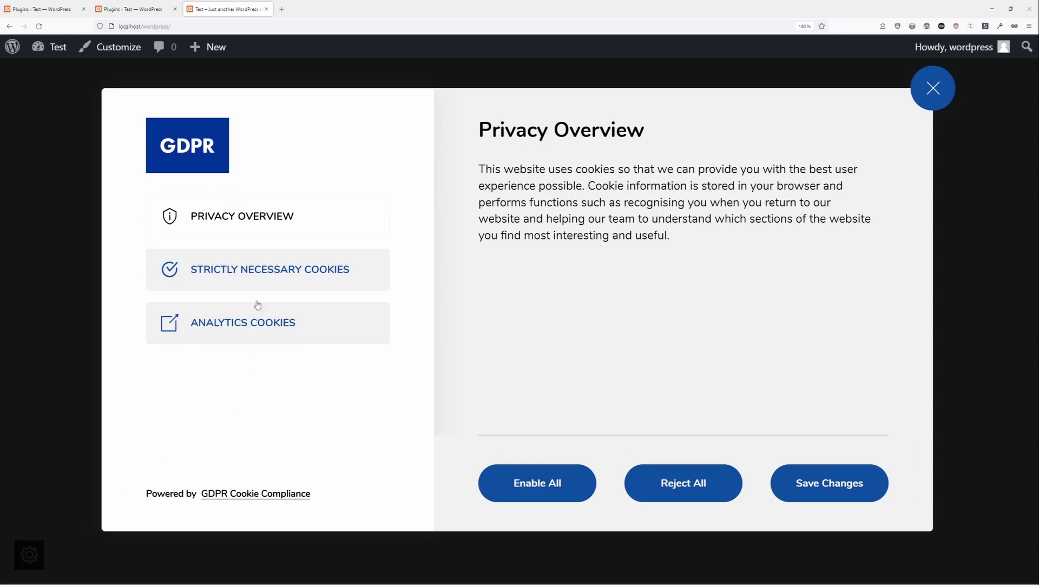
left_click(260, 326)
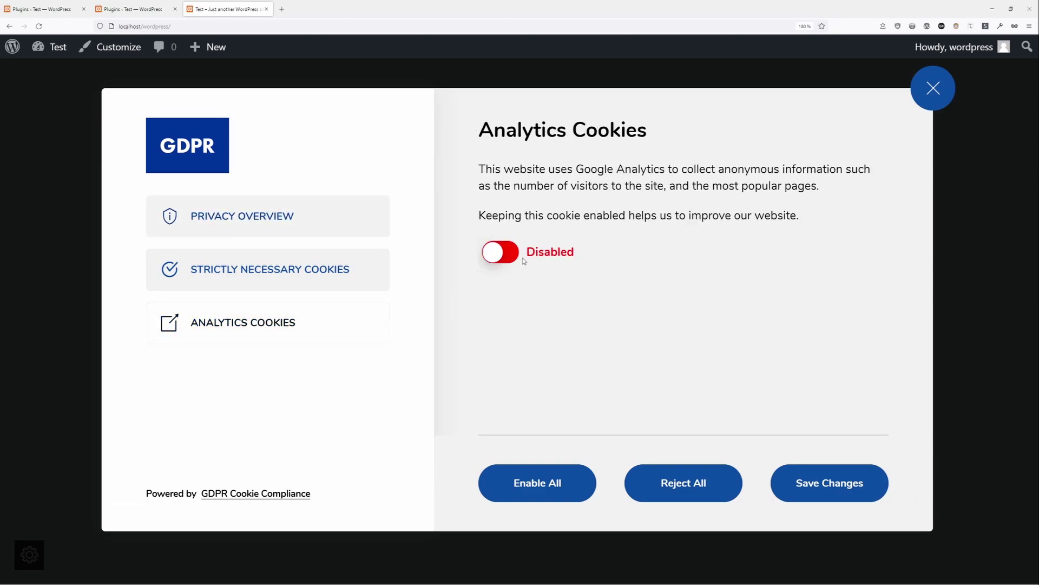
left_click(508, 258)
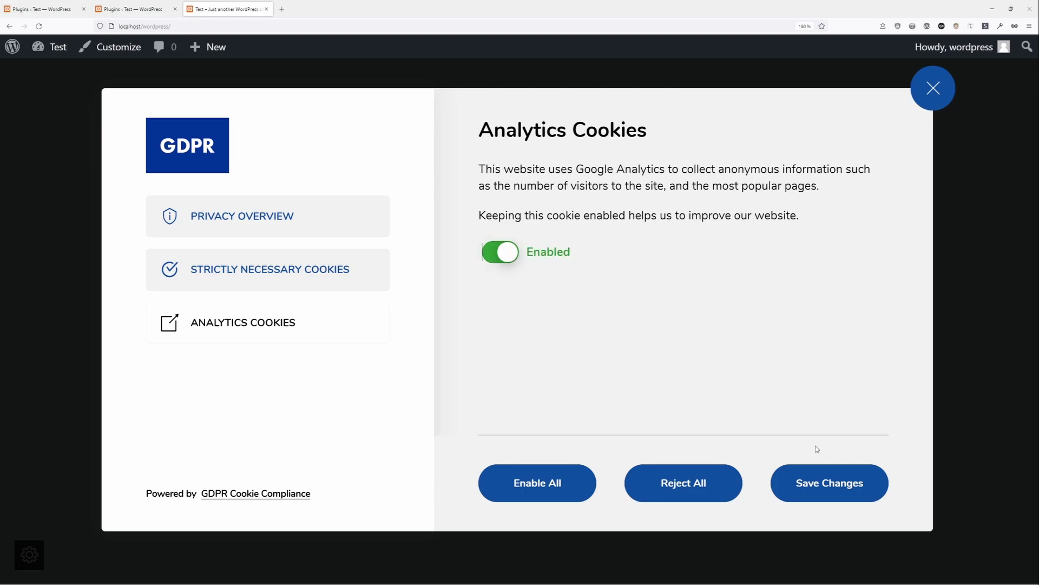
left_click(830, 483)
mouse_move(54, 46)
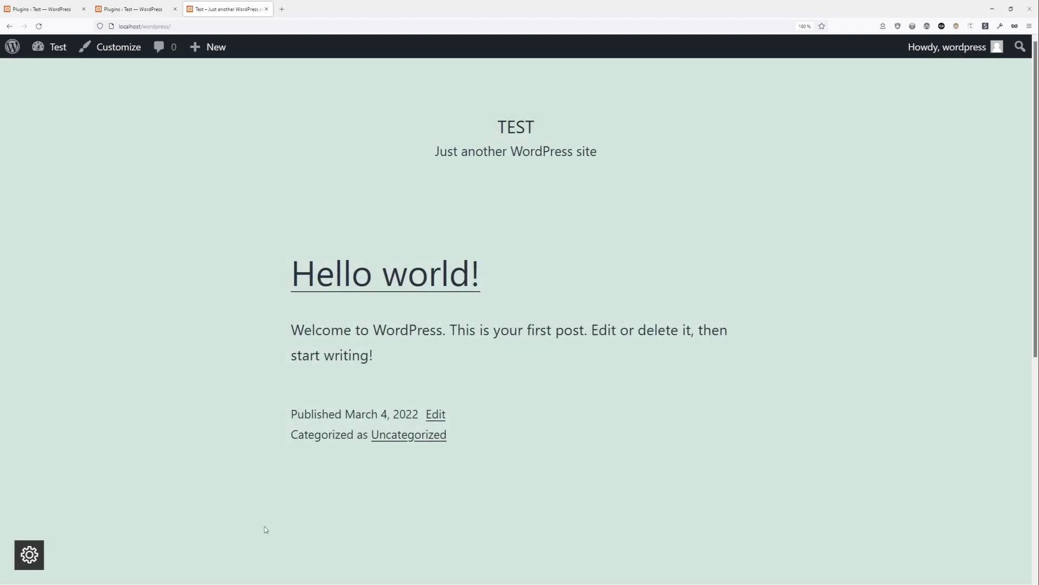
- Back in the plugin settings, review the Additional Cookies head, body and footer scripts
left_click(11, 26)
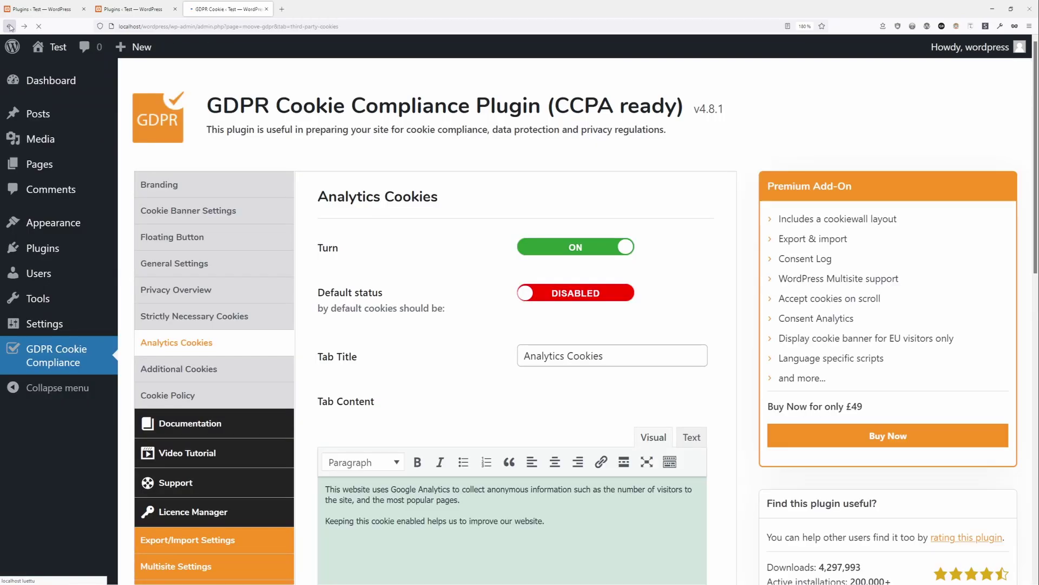
left_click(179, 368)
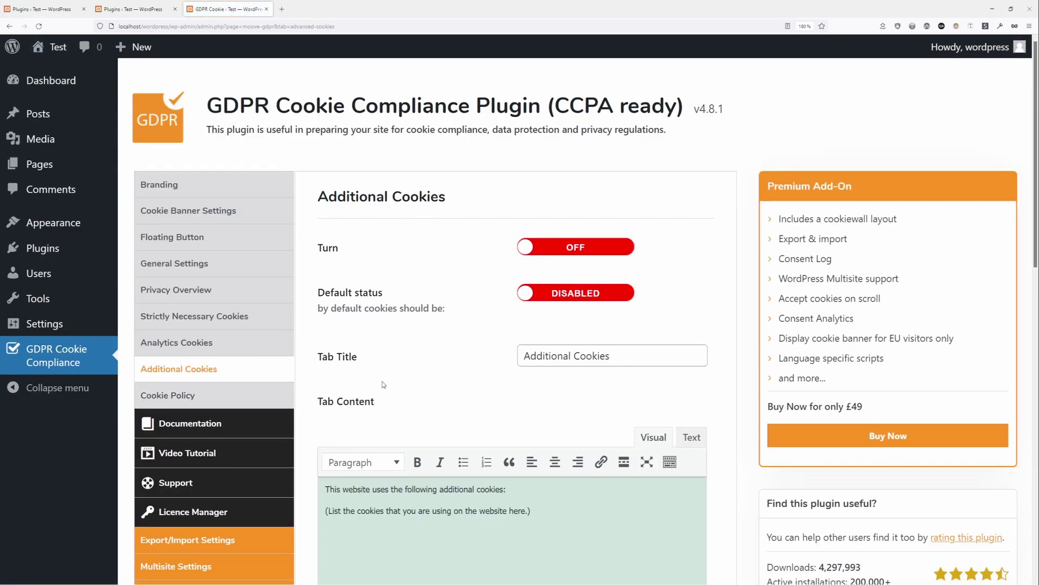
scroll(393, 370, "down", 3)
scroll(393, 371, "down", 3)
scroll(393, 370, "down", 3)
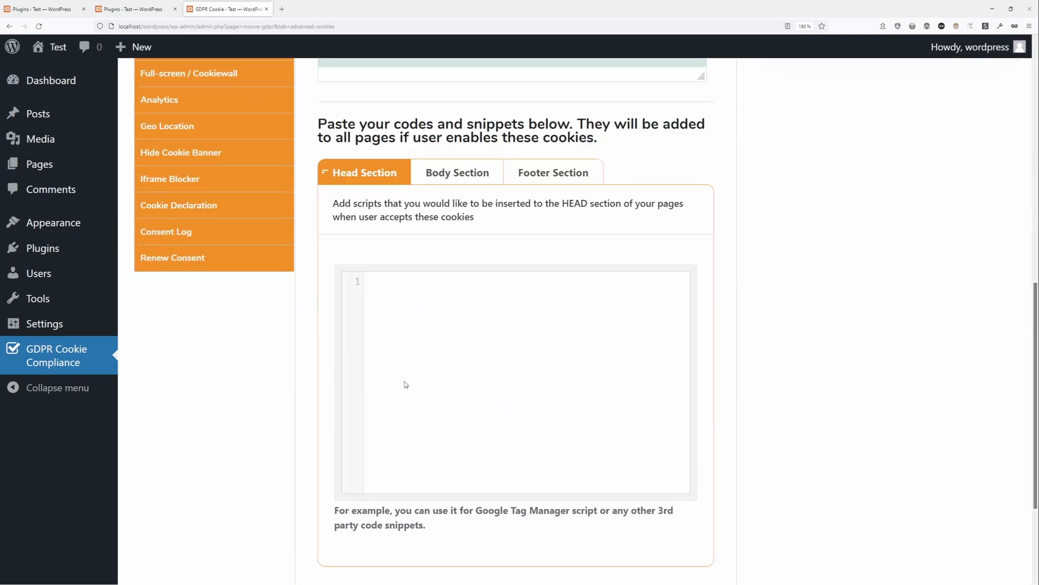
scroll(381, 366, "down", 3)
scroll(365, 361, "down", 1)
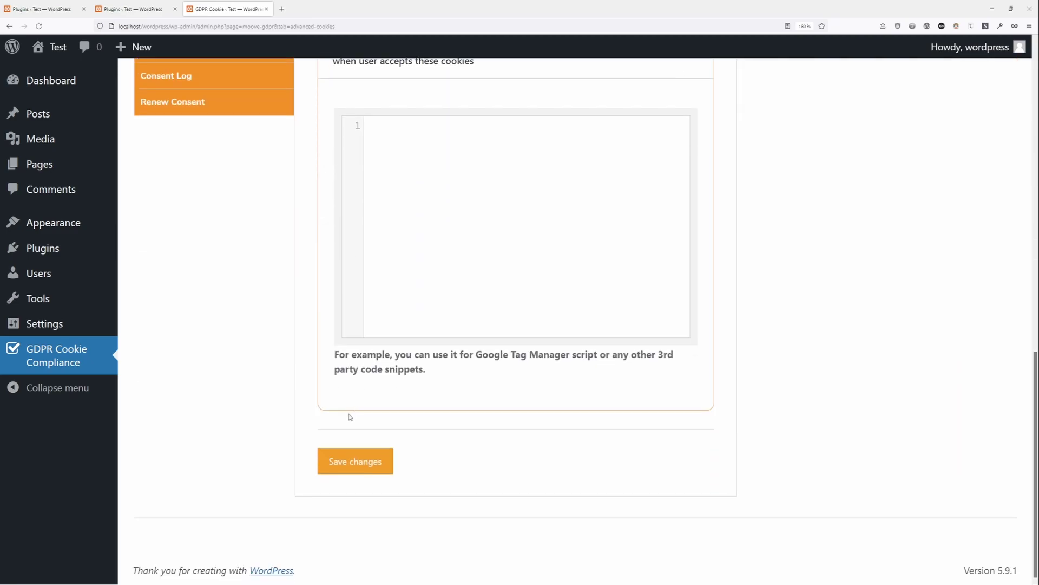
scroll(356, 407, "up", 3)
scroll(356, 390, "up", 3)
scroll(431, 325, "down", 1)
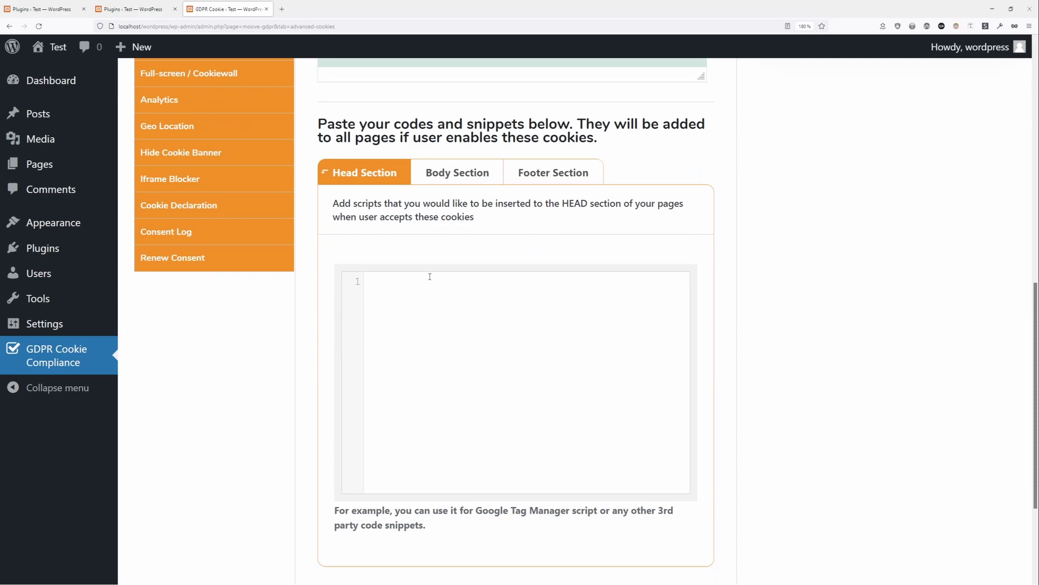
left_click(455, 174)
left_click(553, 173)
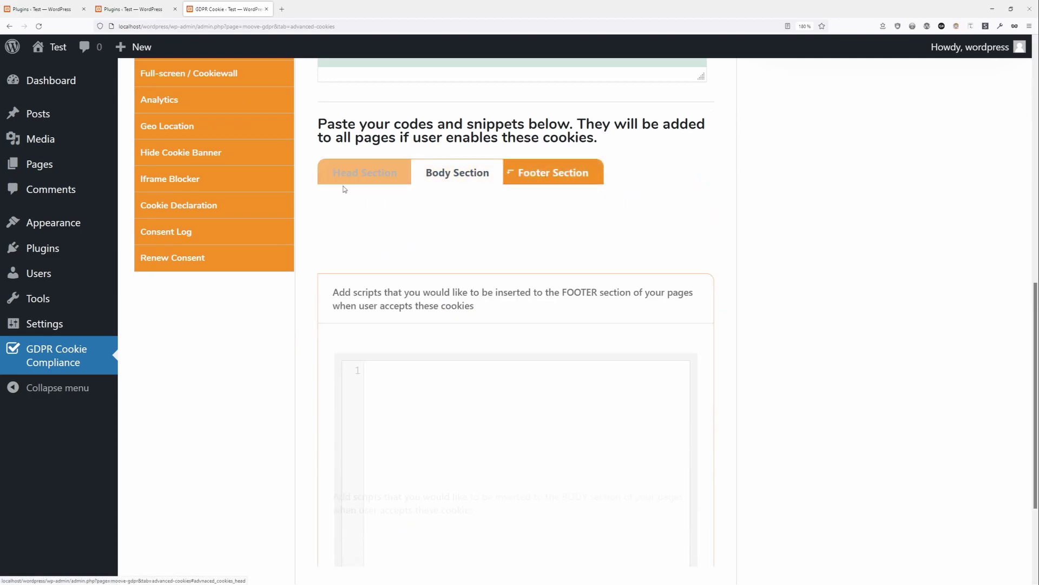
left_click(365, 172)
scroll(400, 336, "up", 8)
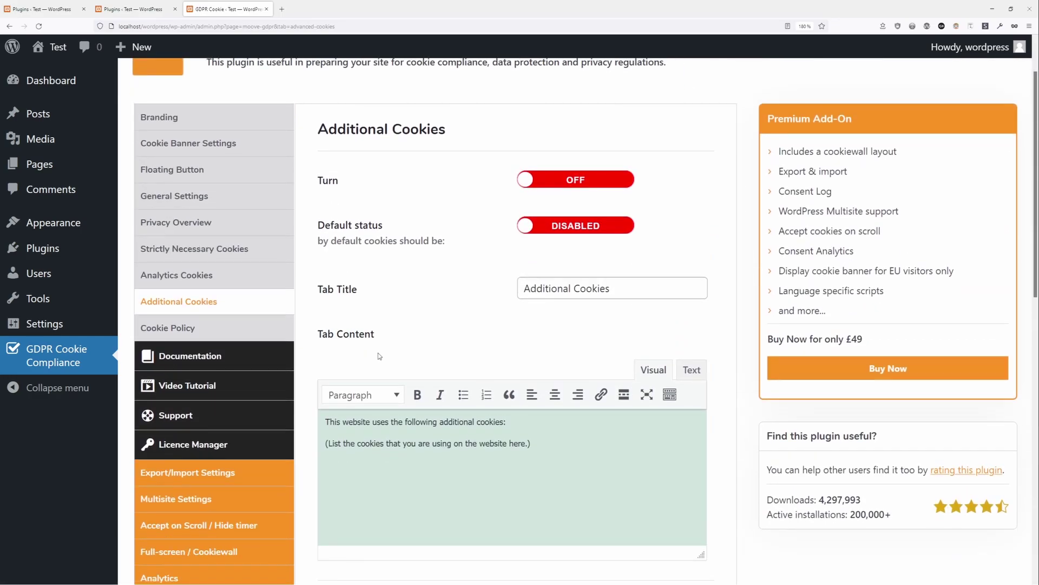
scroll(374, 349, "down", 2)
scroll(369, 351, "up", 2)
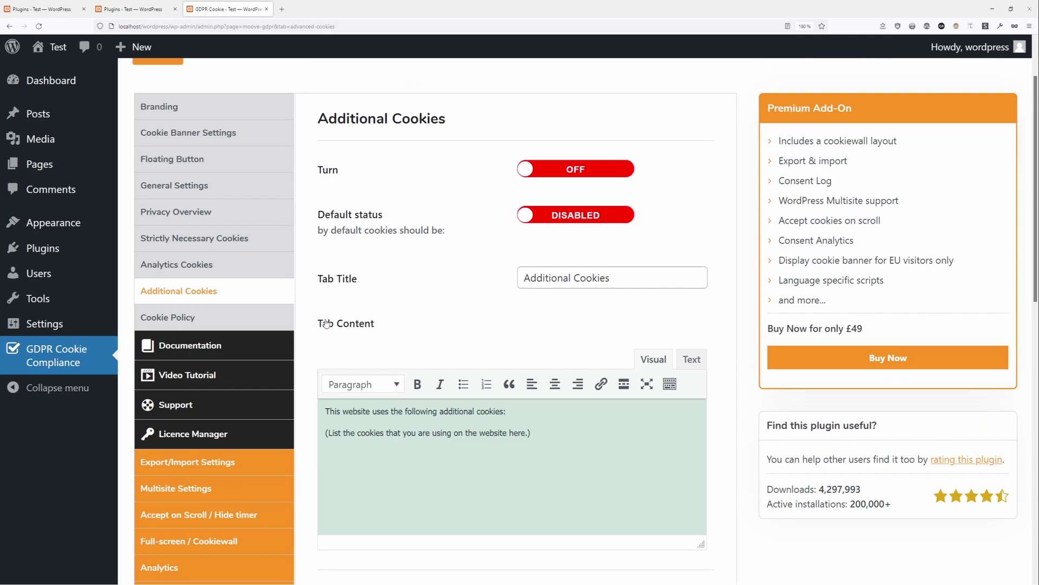
- Switch the Cookie Policy tab ON, save it, and visit the site's front page
left_click(270, 320)
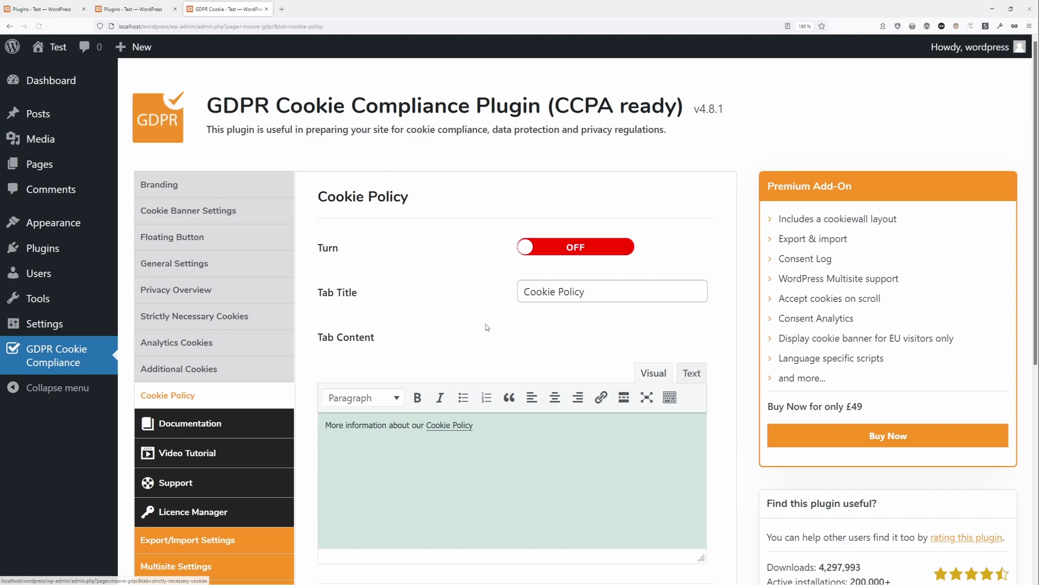
left_click(581, 248)
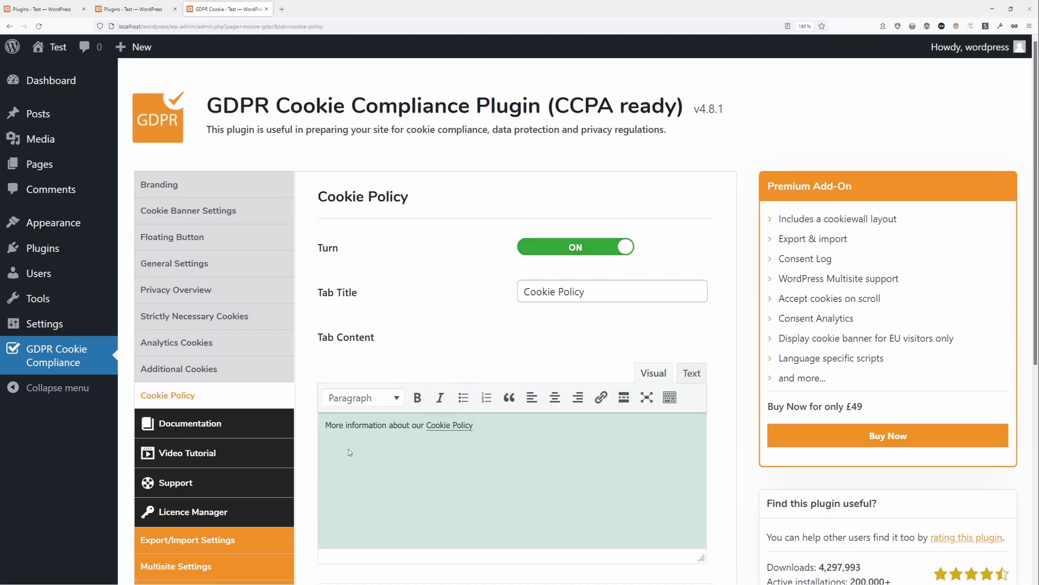
scroll(482, 449, "down", 3)
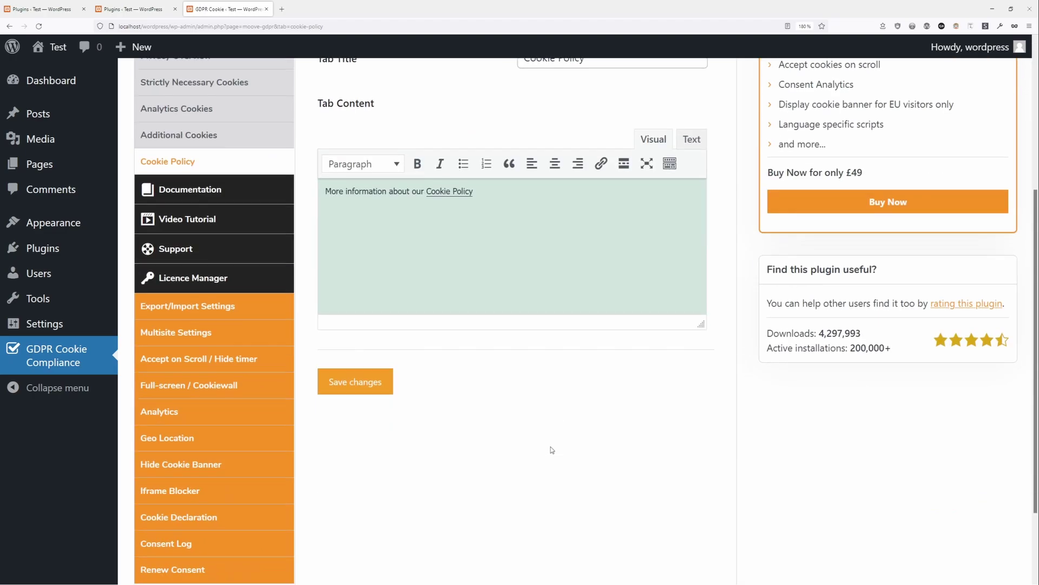
left_click(350, 380)
left_click(49, 47)
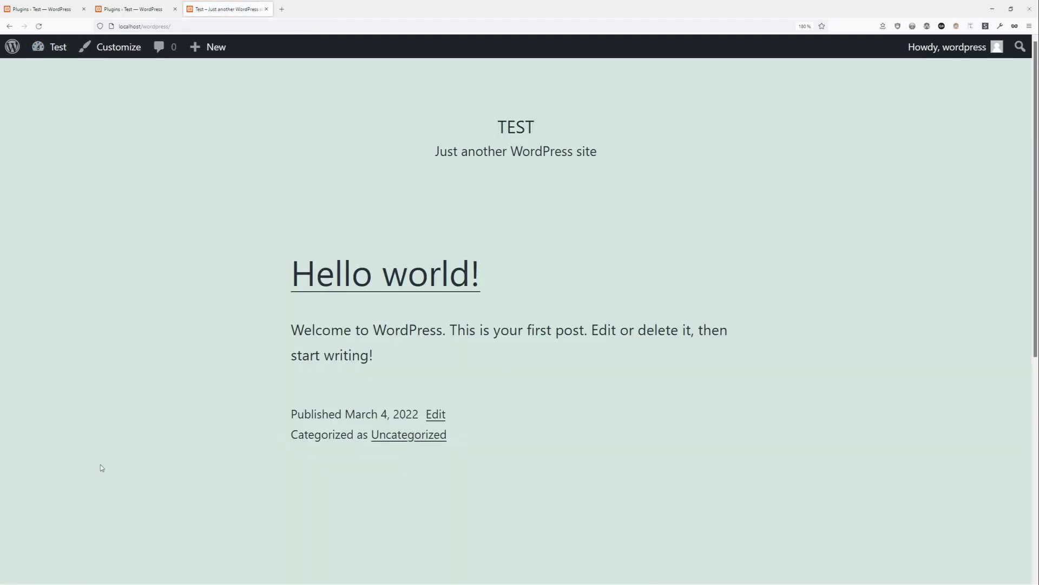
- Follow the Cookie Policy link in the visitor cookie settings to the Privacy Policy page
left_click(97, 554)
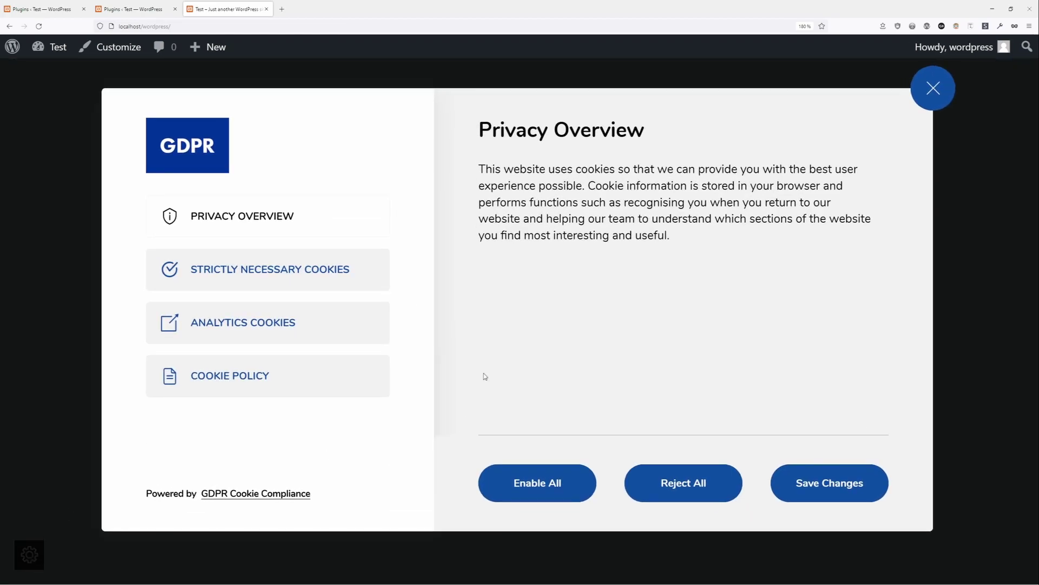
left_click(257, 381)
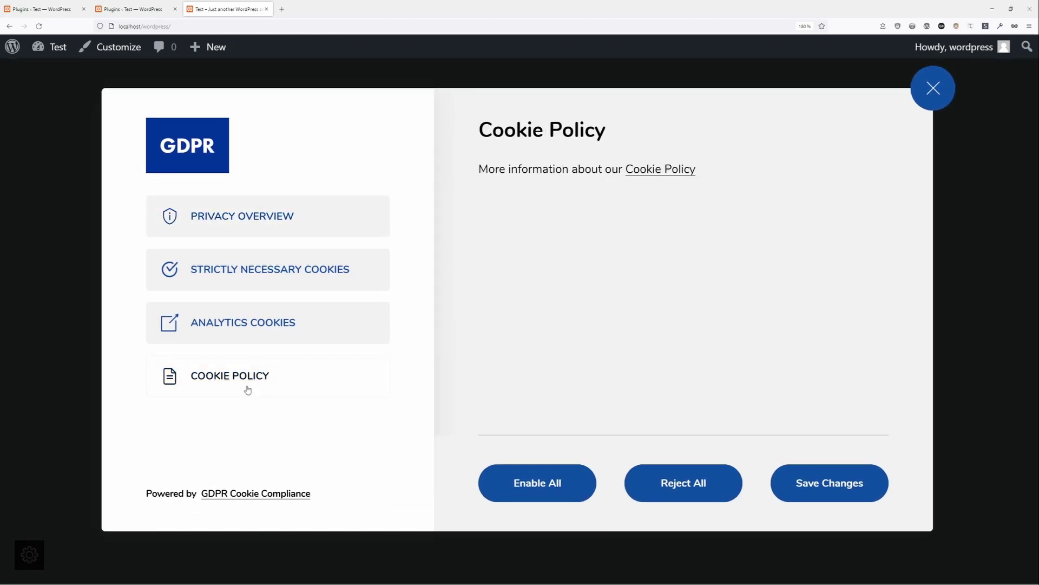
left_click(638, 171)
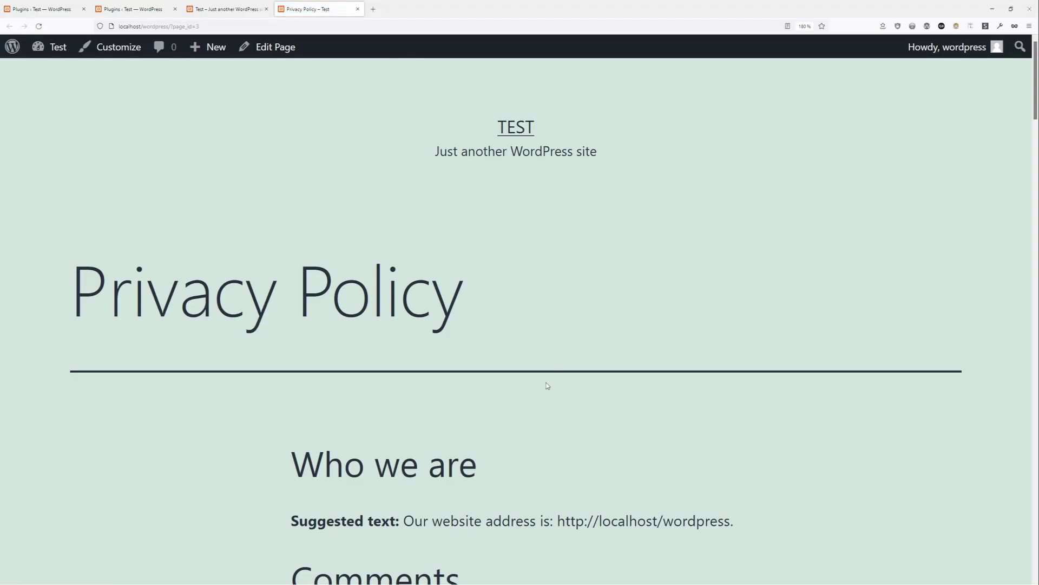
scroll(515, 375, "down", 5)
scroll(492, 380, "down", 5)
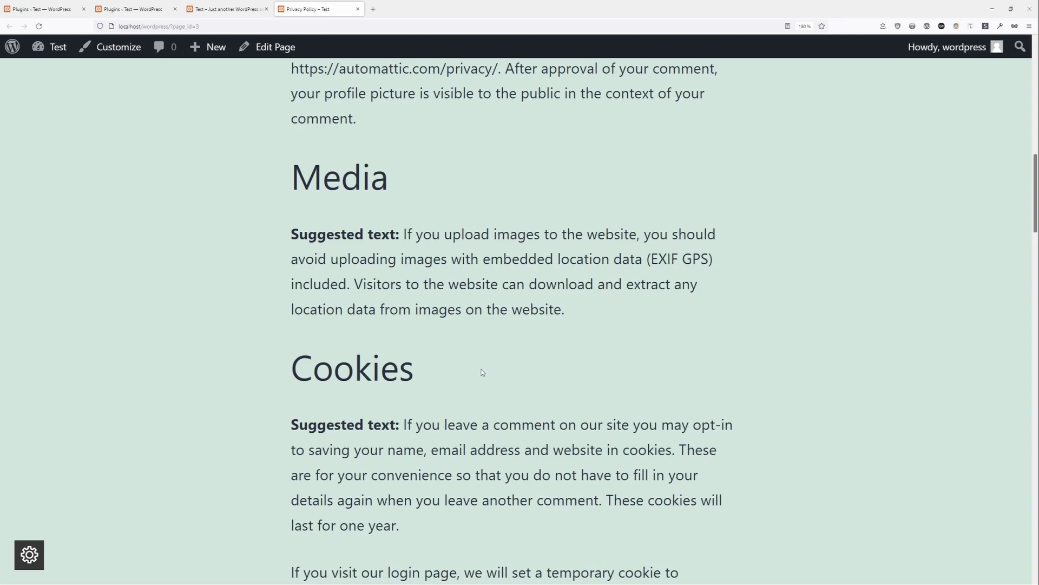
scroll(481, 372, "down", 8)
scroll(481, 371, "down", 1)
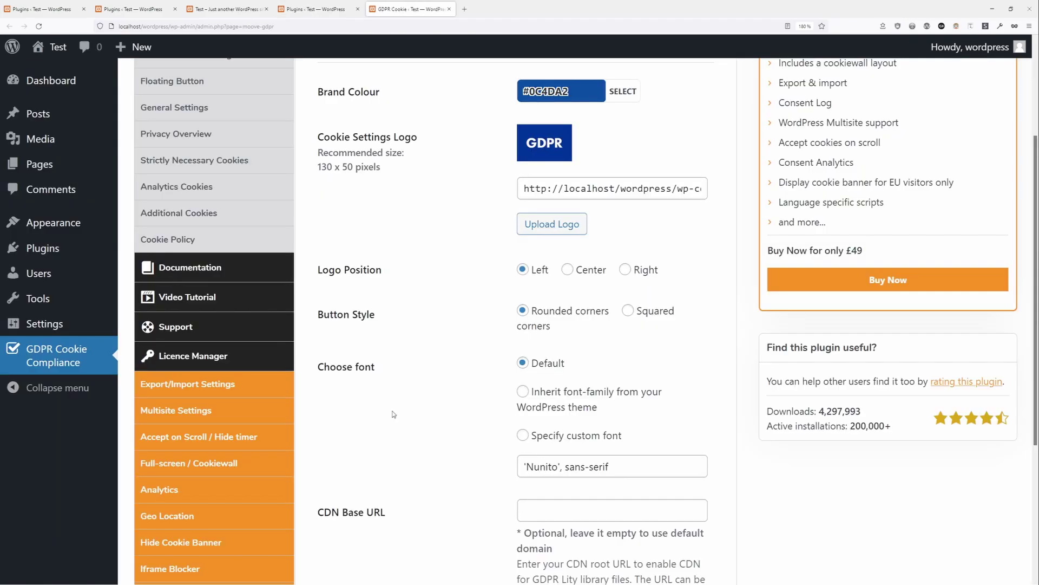
scroll(333, 393, "down", 1)
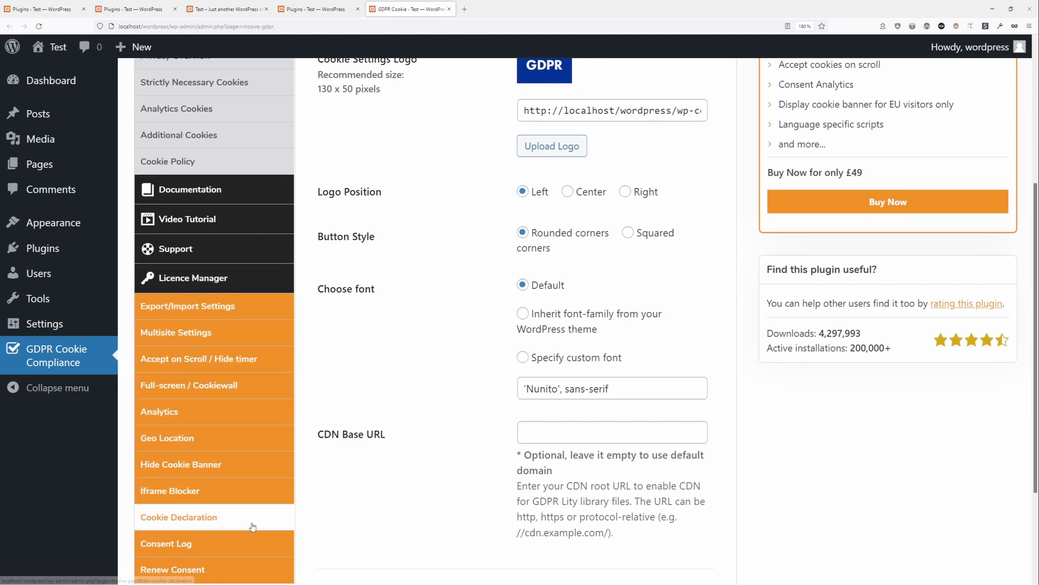
scroll(253, 527, "down", 2)
scroll(252, 526, "up", 2)
scroll(325, 455, "up", 1)
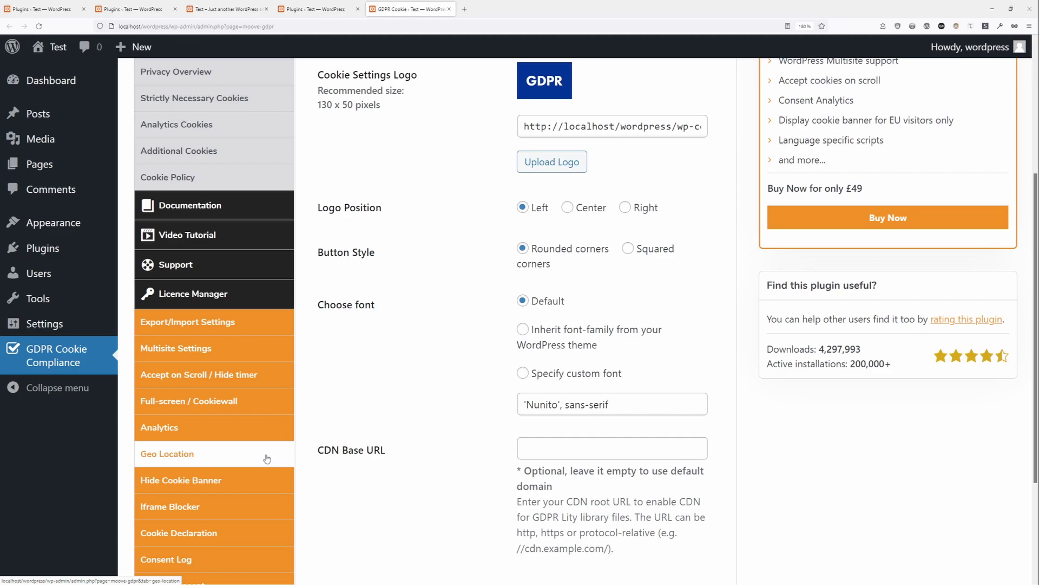
scroll(267, 459, "down", 2)
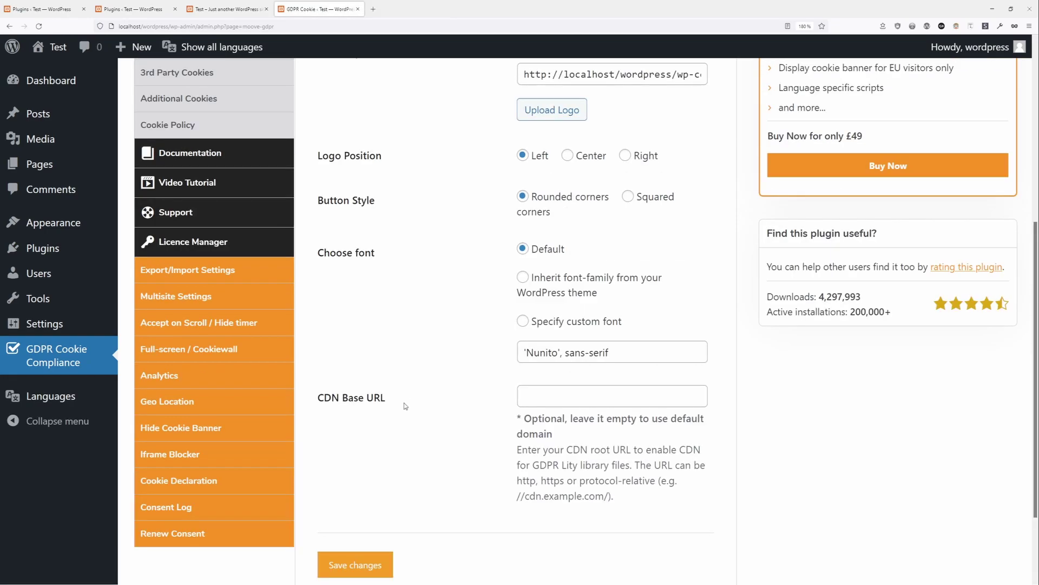
scroll(428, 377, "up", 5)
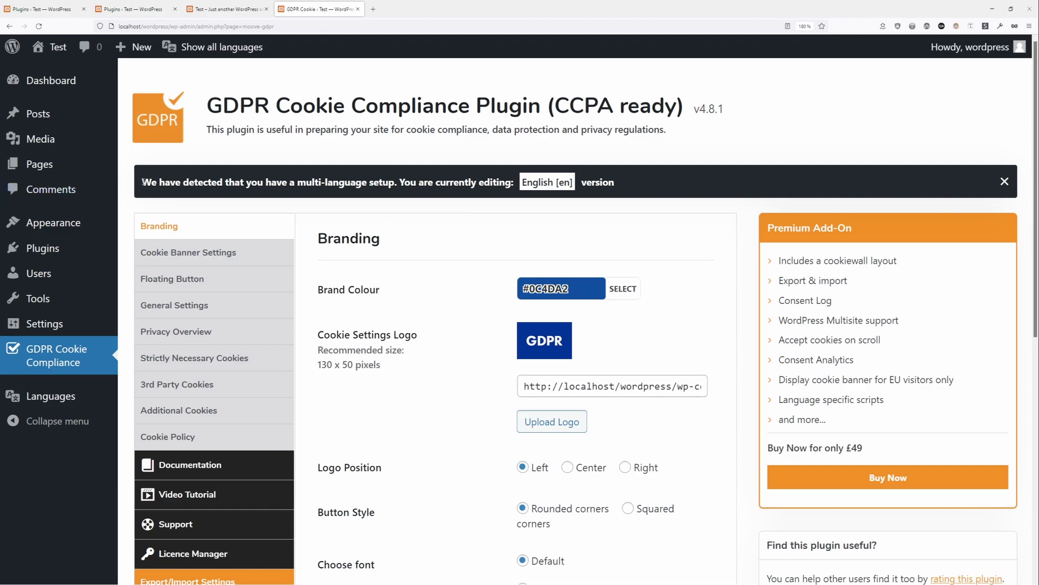
left_click_drag(143, 182, 346, 193)
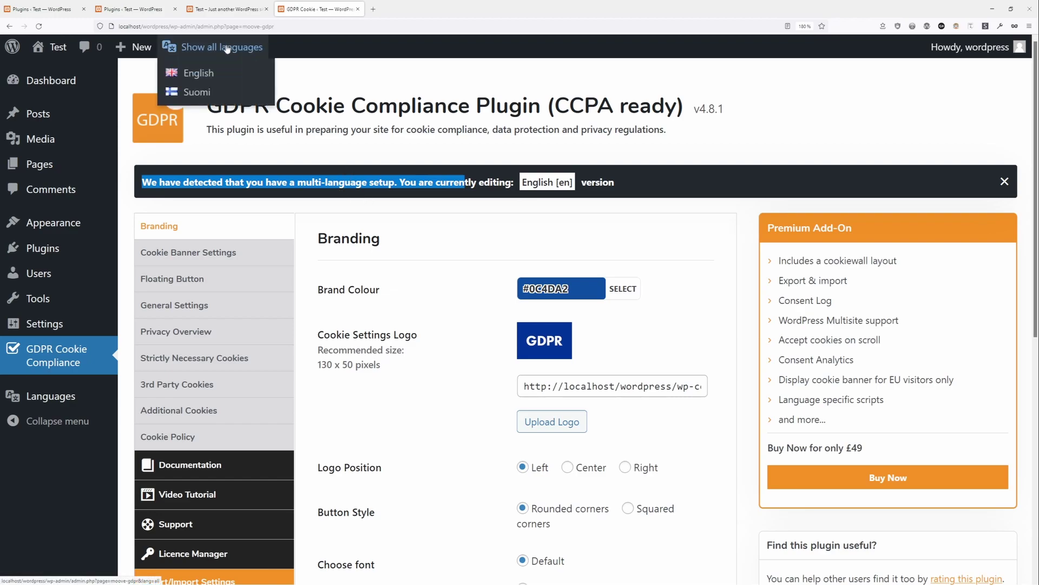
mouse_move(213, 48)
left_click(528, 106)
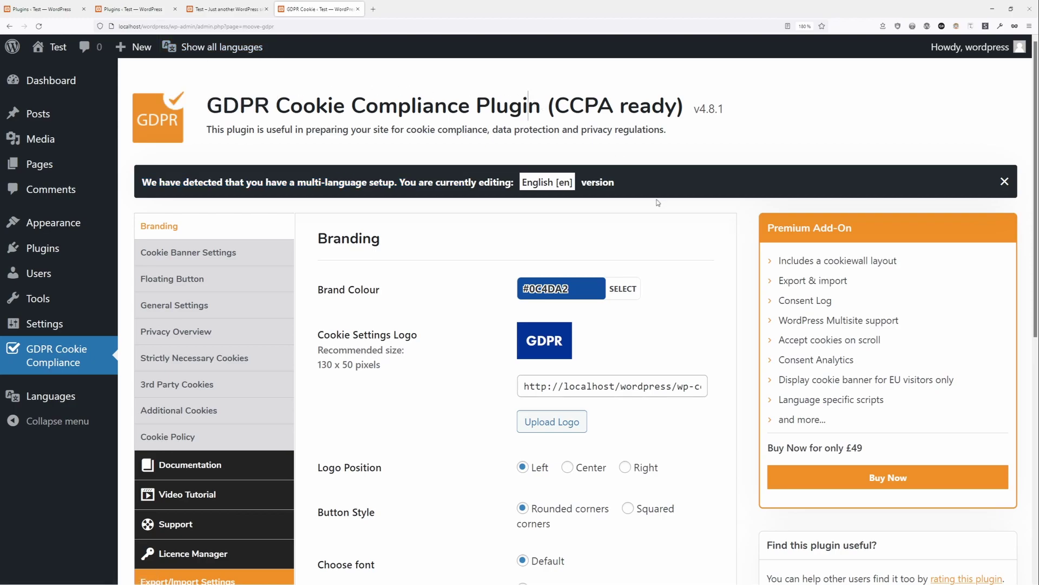
- Replace the cookie banner content with 'This is English.' and save it
left_click(188, 252)
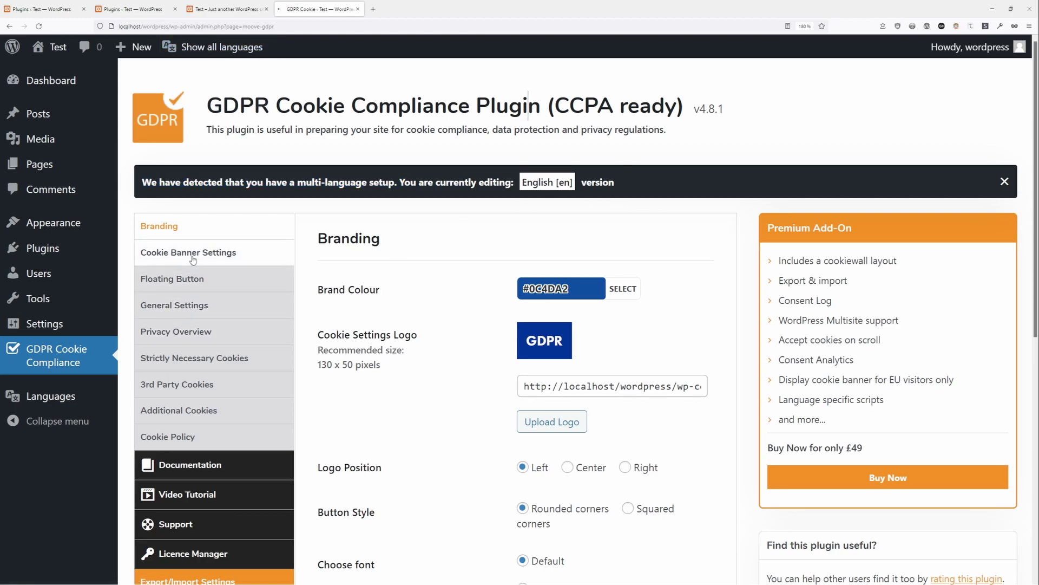
left_click_drag(471, 454, 326, 398)
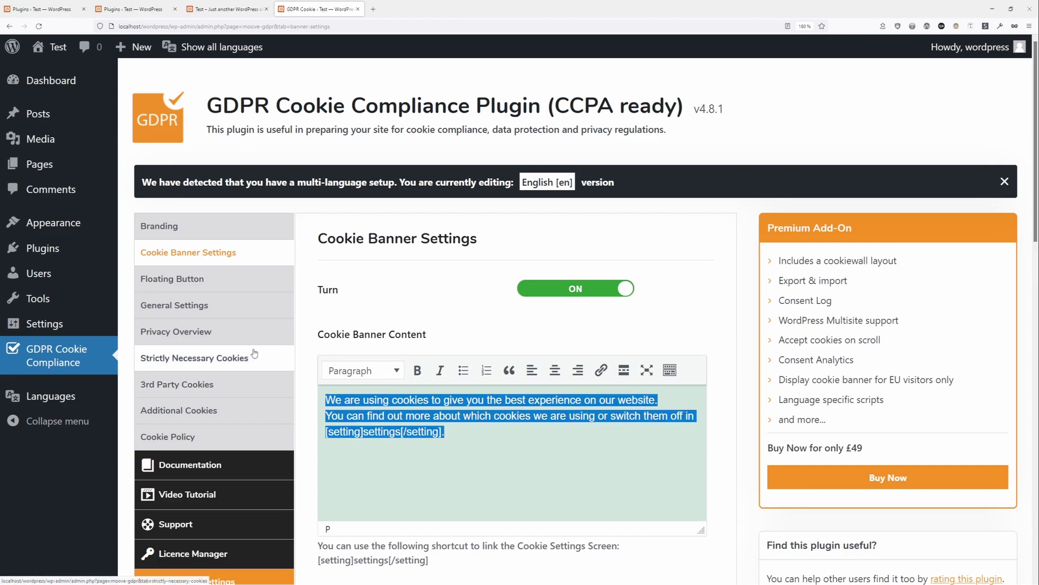
type("This is ")
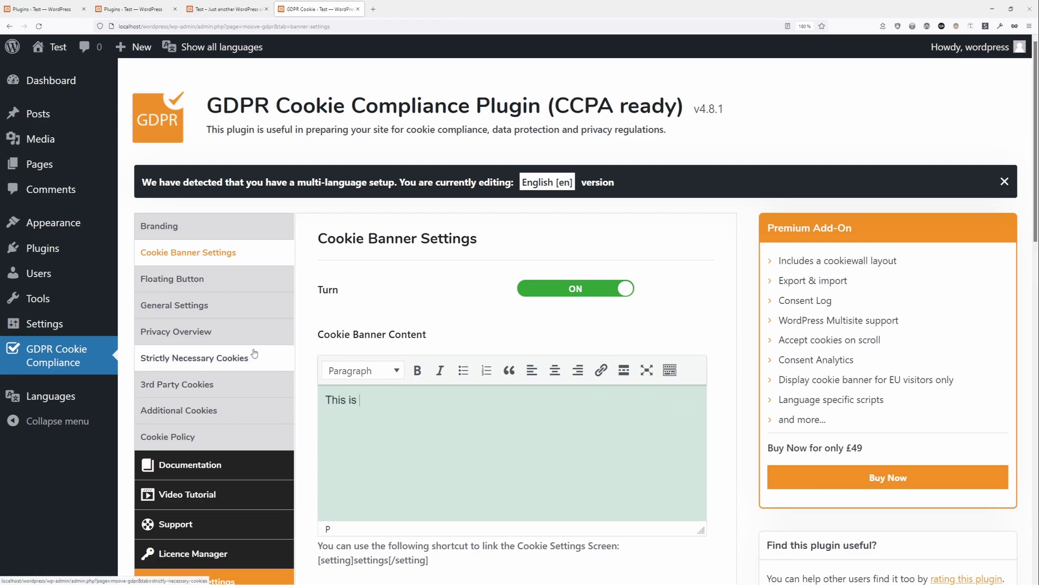
type("English.")
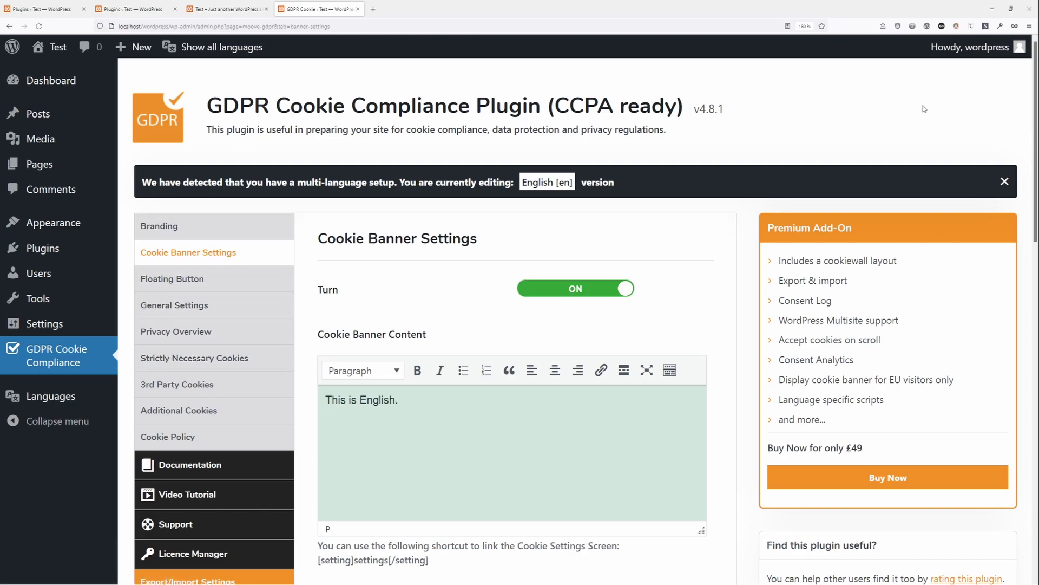
scroll(365, 301, "down", 5)
scroll(368, 446, "down", 5)
scroll(367, 445, "down", 3)
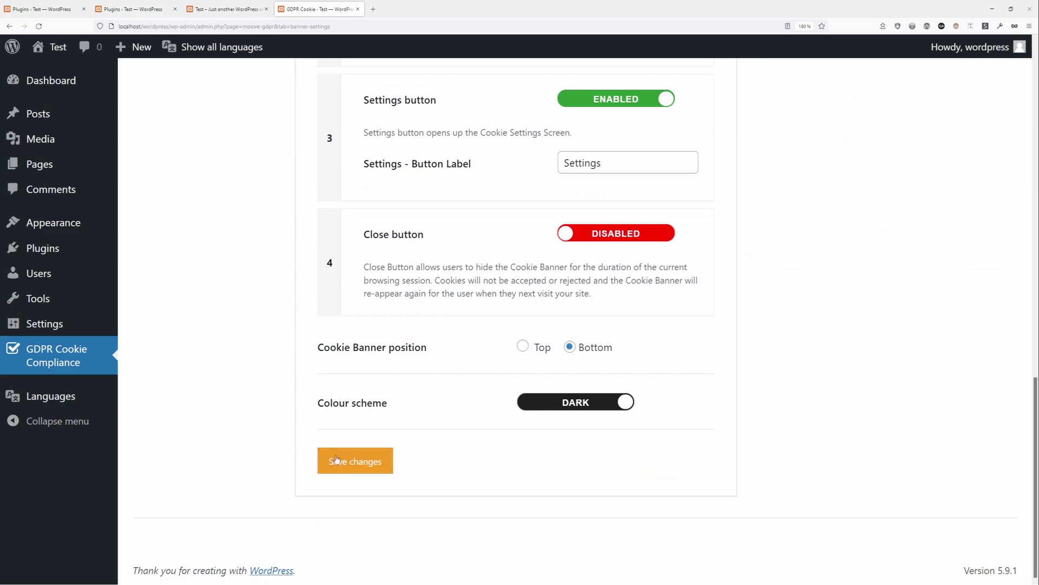
left_click(337, 462)
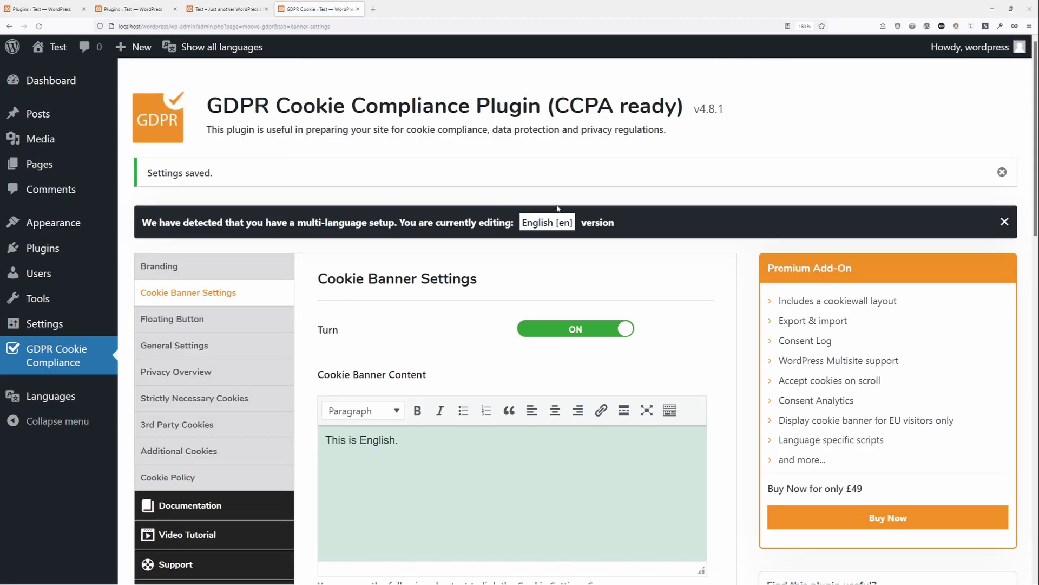
- In the Suomi version, save banner text 'This is Finnish.' and re-save Strictly Necessary Cookies
mouse_move(213, 46)
left_click(197, 92)
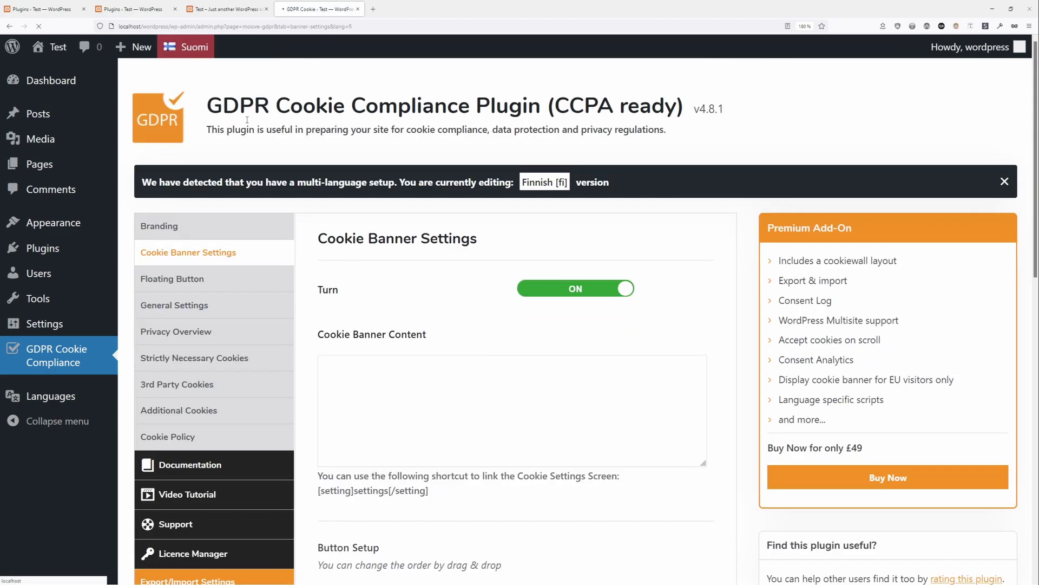
key("ctrl+a")
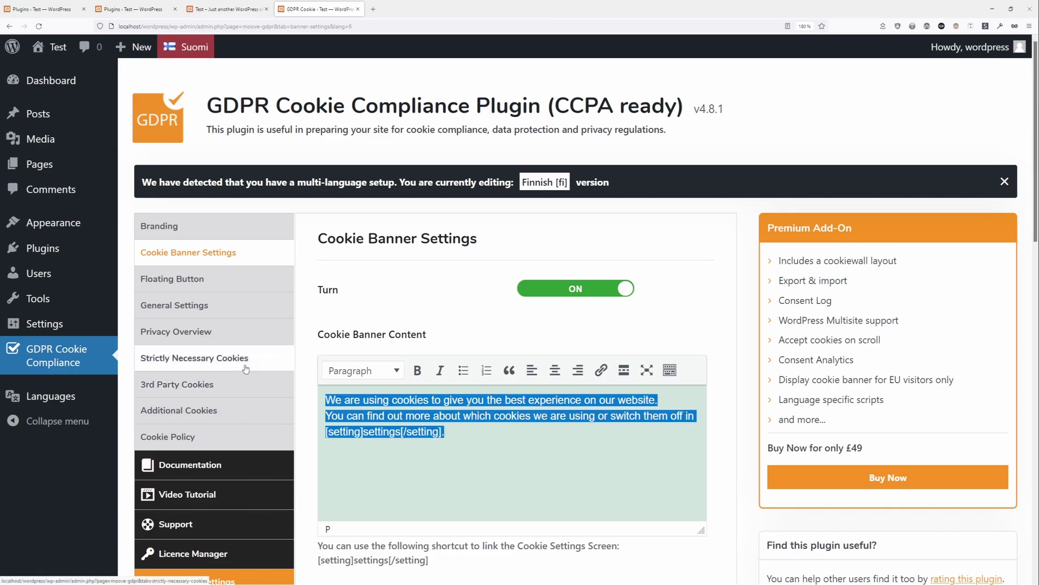
type("This is F")
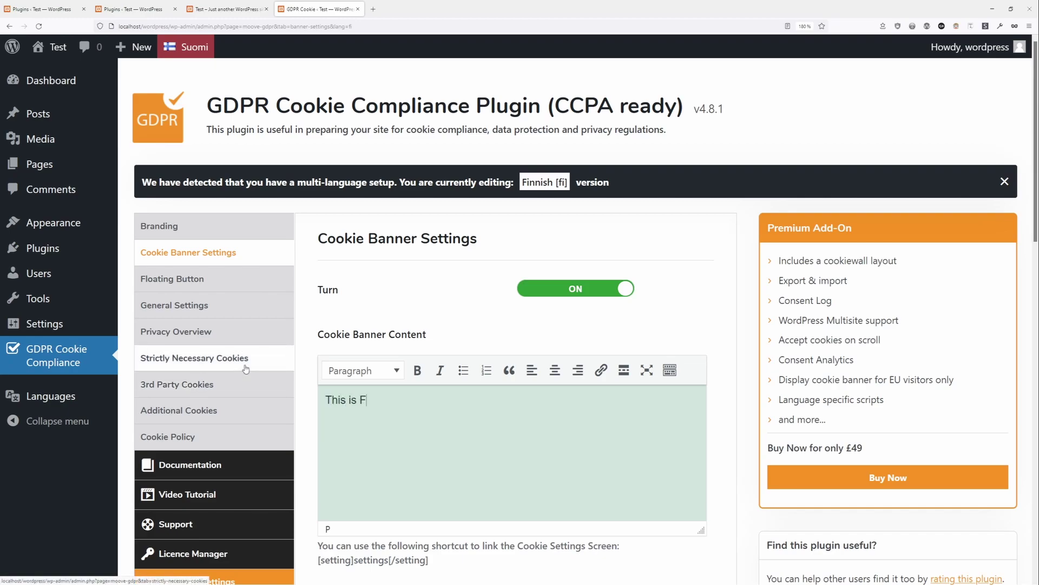
type("innish.")
scroll(246, 367, "down", 8)
scroll(341, 504, "down", 6)
left_click(355, 499)
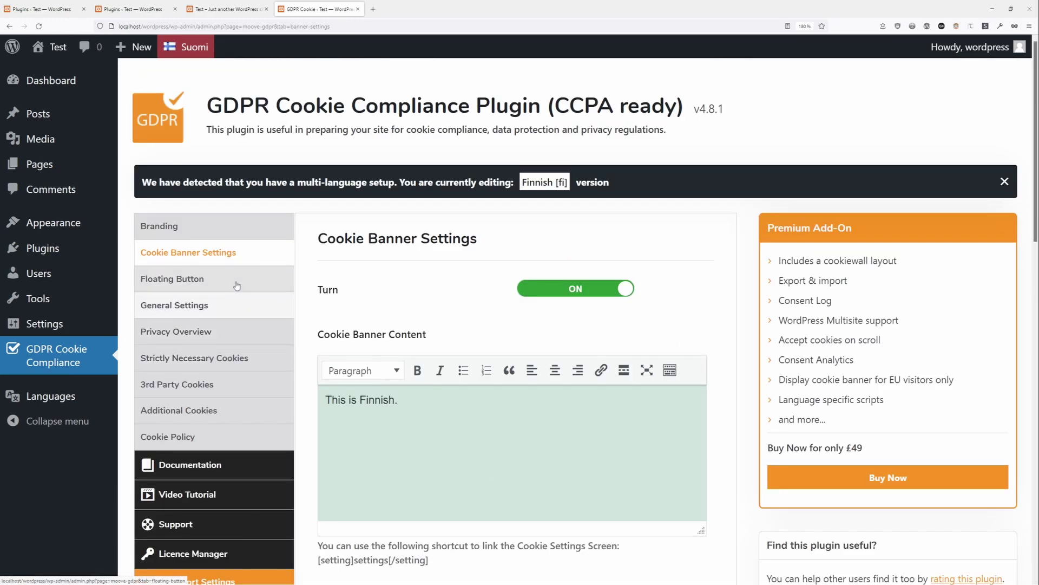
left_click(232, 361)
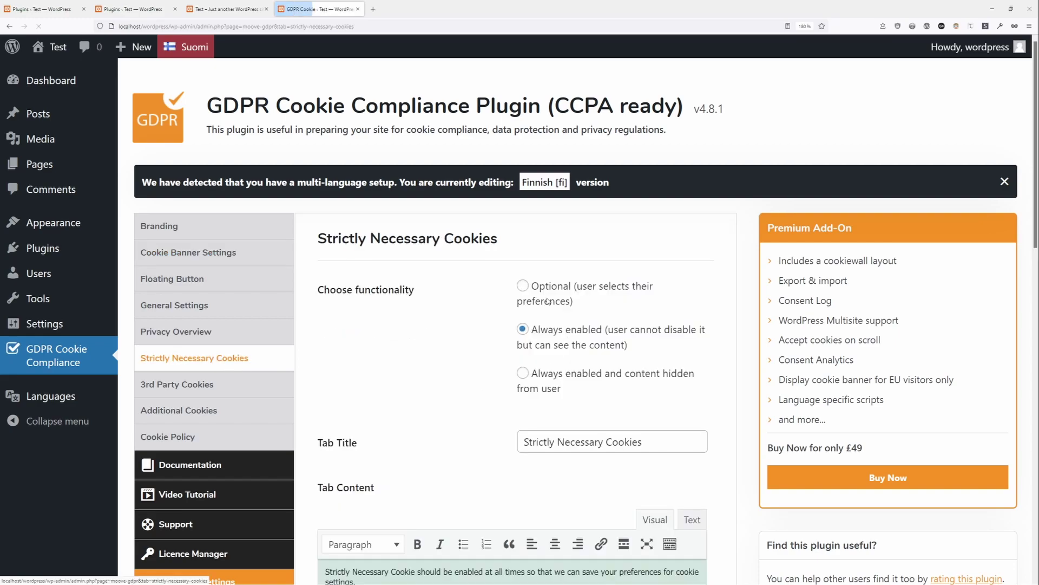
scroll(520, 285, "down", 10)
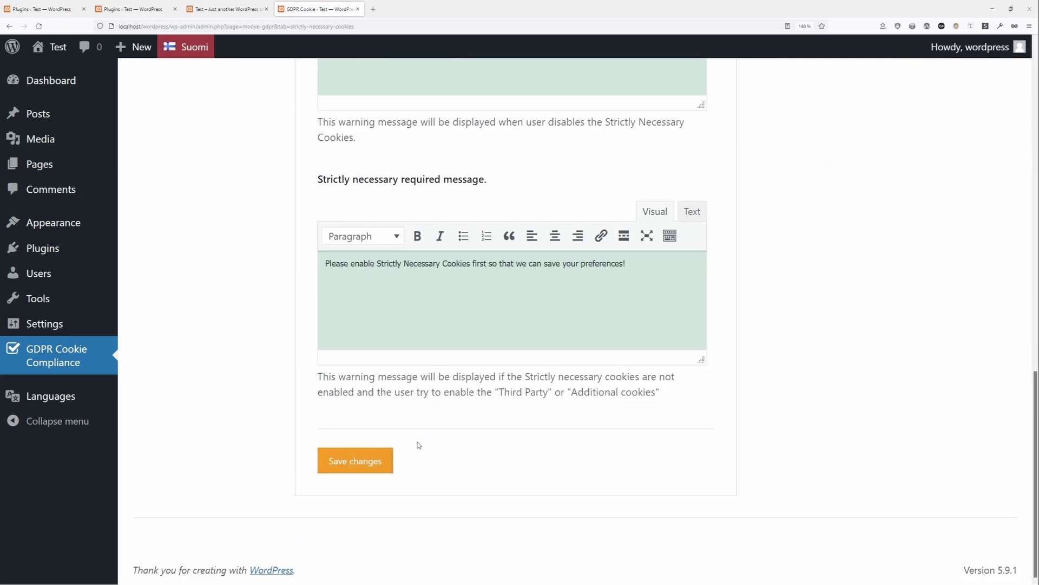
left_click(355, 460)
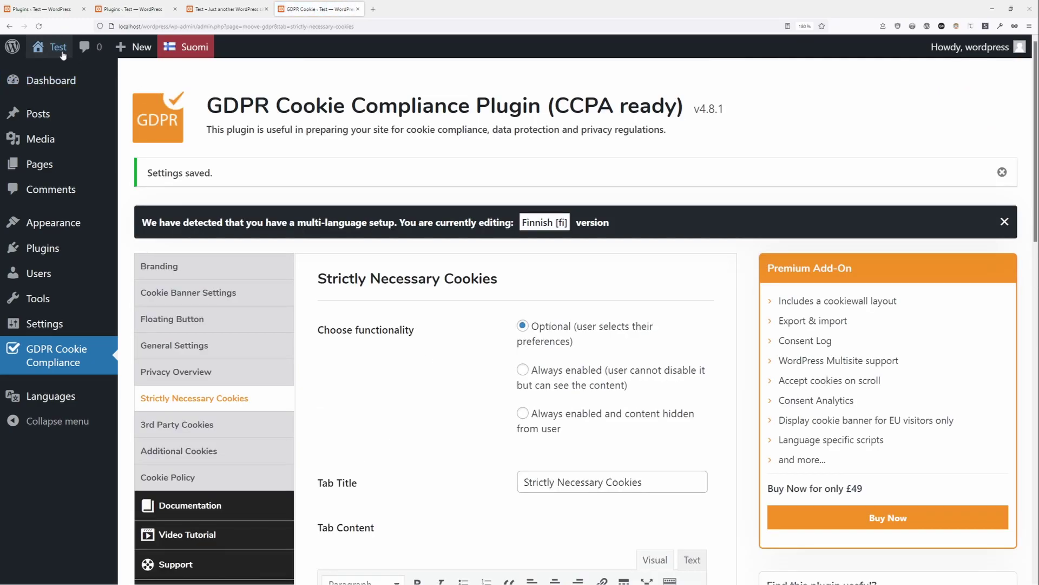
- On the front page, switch Strictly Necessary Cookies off in the visitor preferences and save
left_click(59, 47)
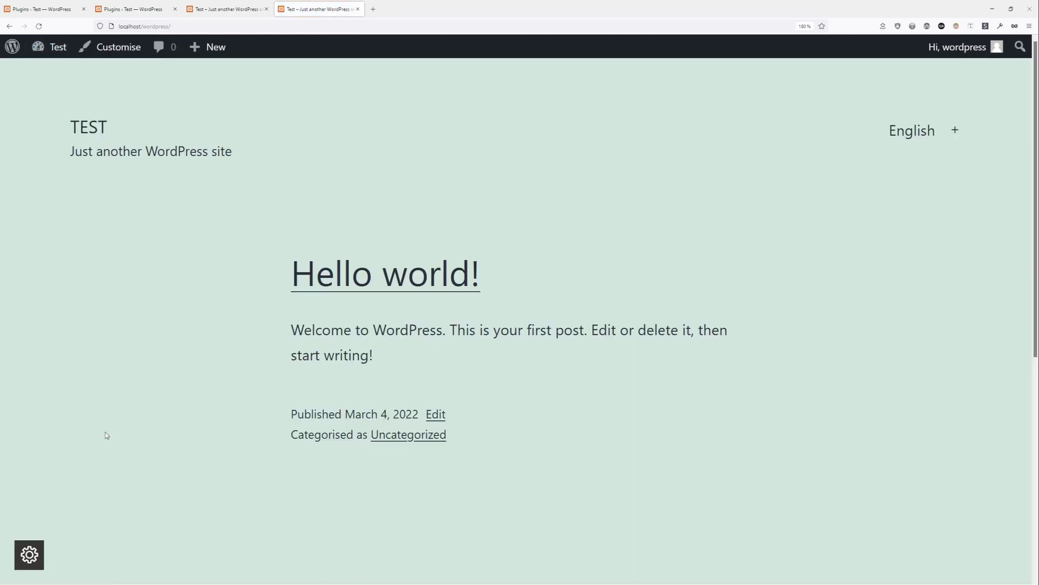
left_click(29, 554)
left_click(305, 276)
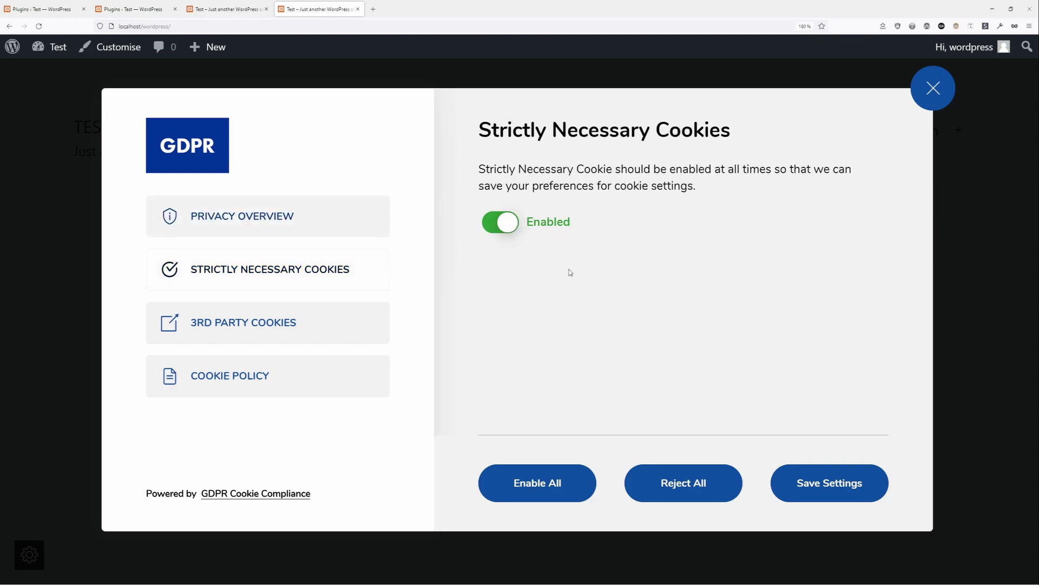
left_click(497, 223)
left_click(825, 483)
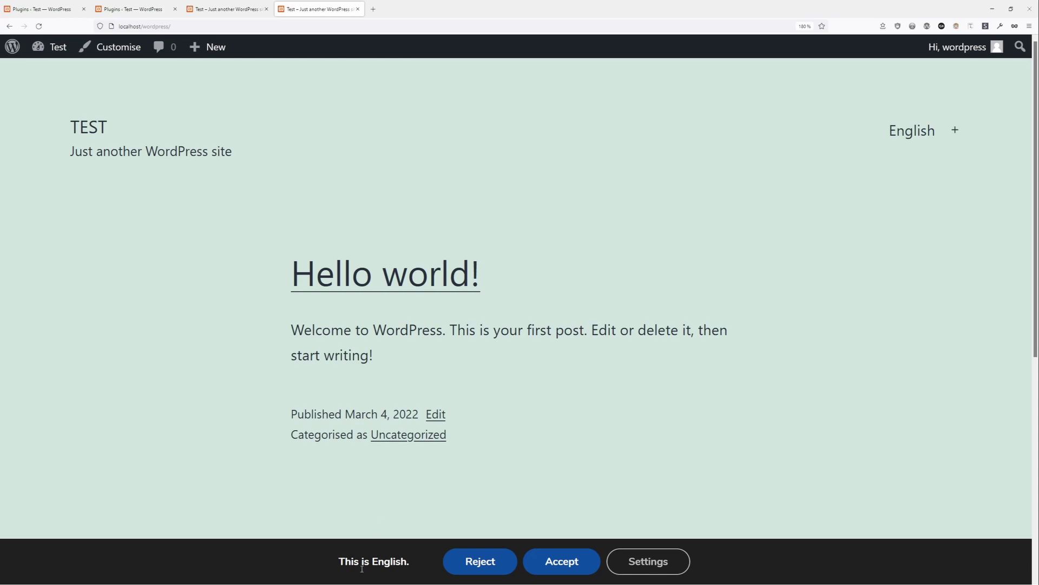
- Check the 'This is English.' banner, switch the site to Suomi, then return to the dashboard
left_click_drag(330, 563, 415, 563)
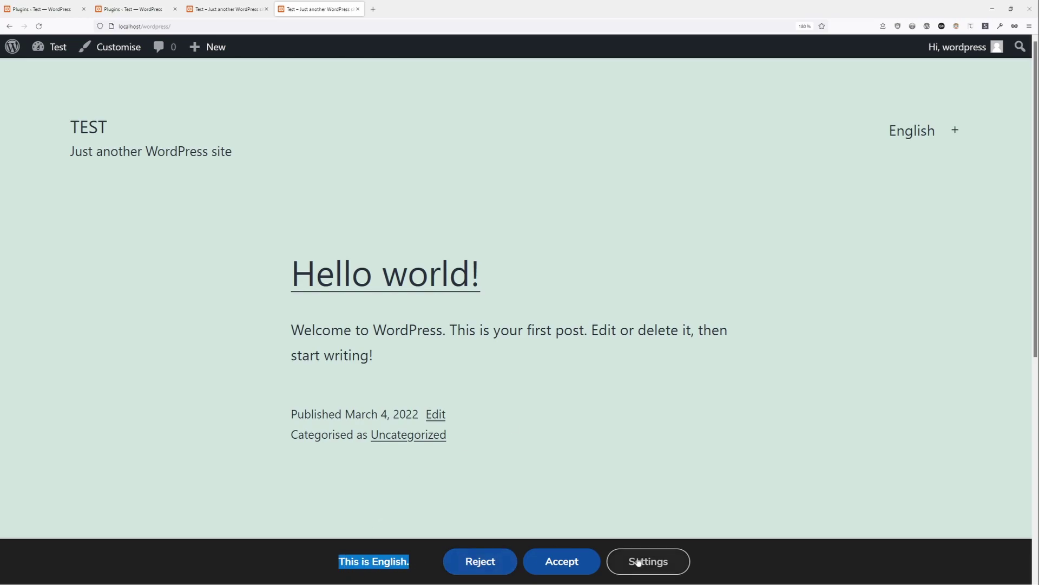
left_click(922, 132)
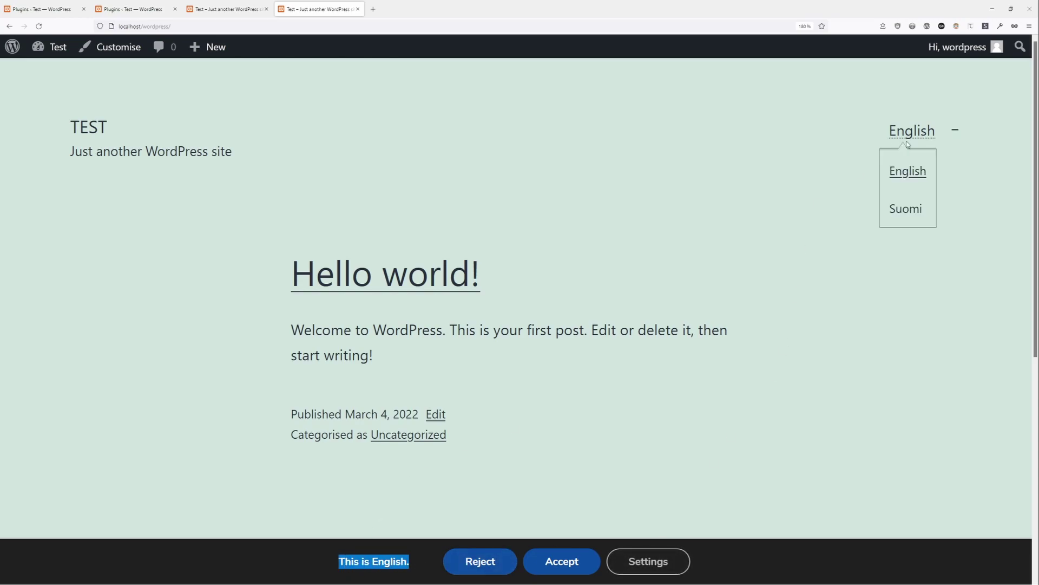
left_click(906, 209)
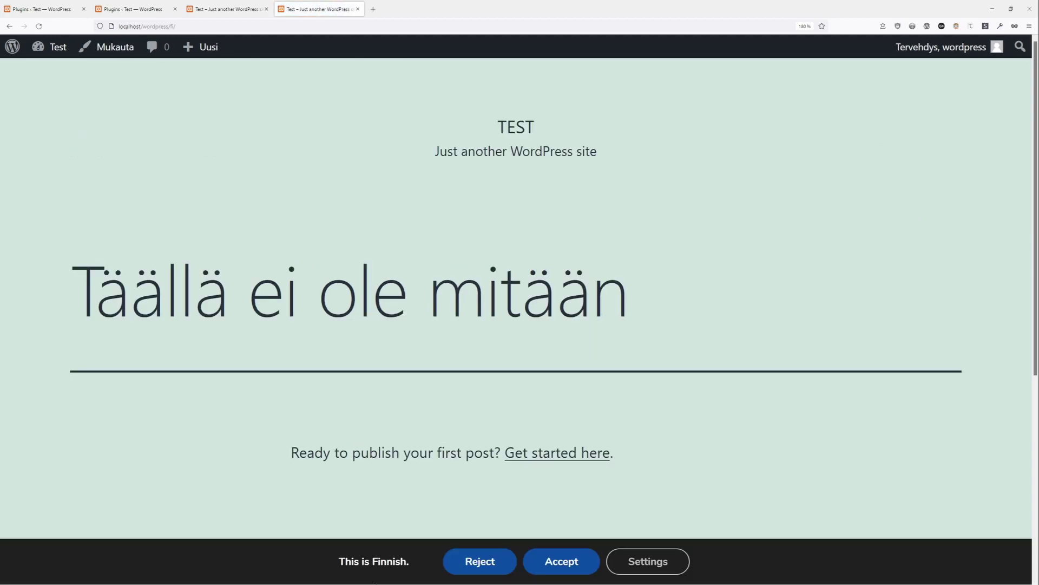
left_click(48, 46)
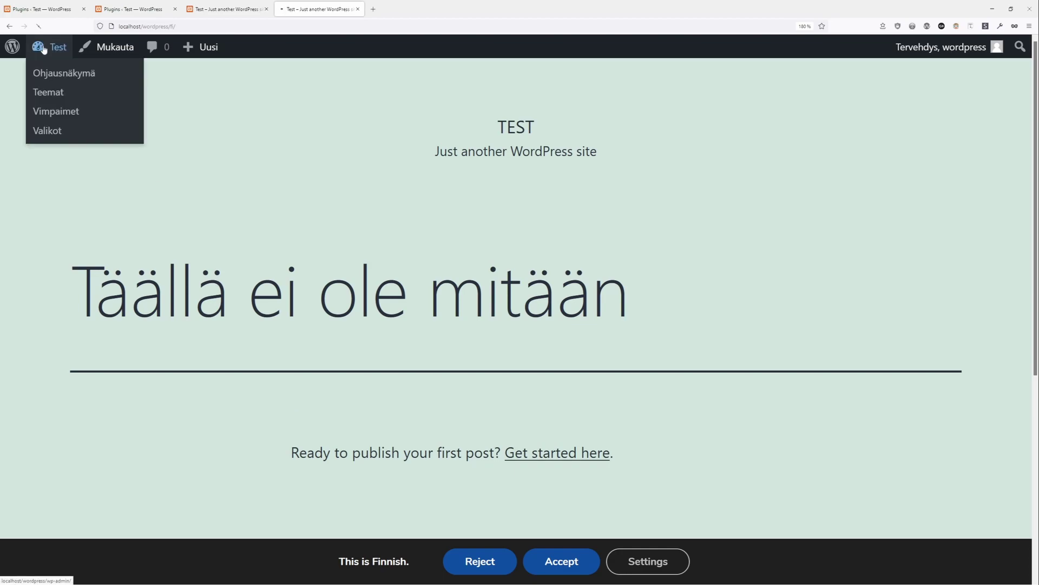